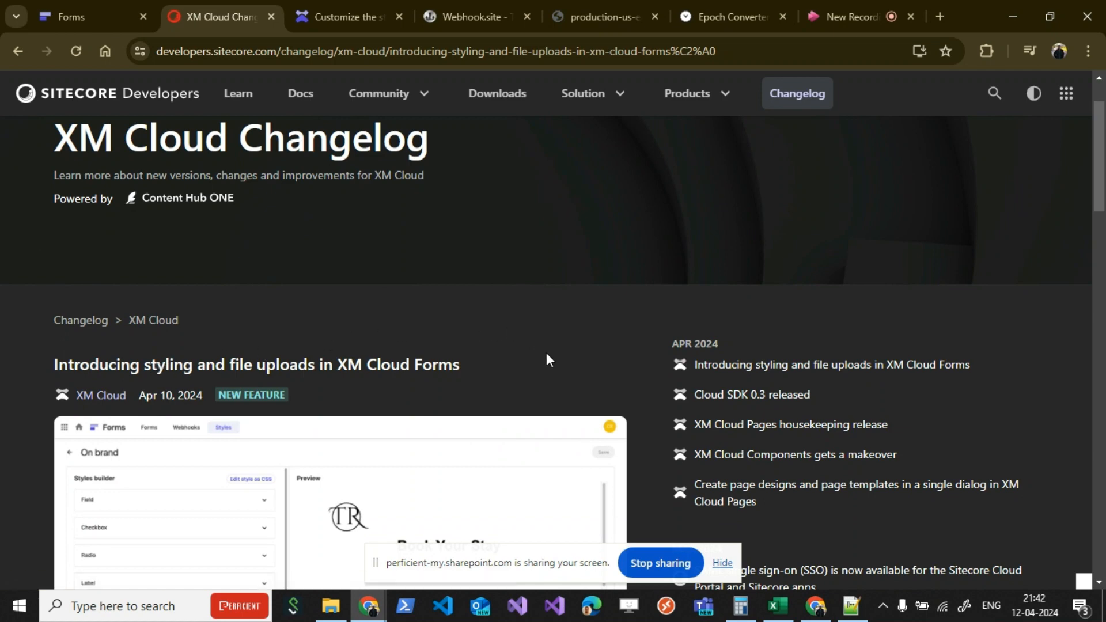
Step: Read the XM Cloud changelog article on form styling and the File upload item, including its configurable restrictions
scroll(545, 362, down, 7)
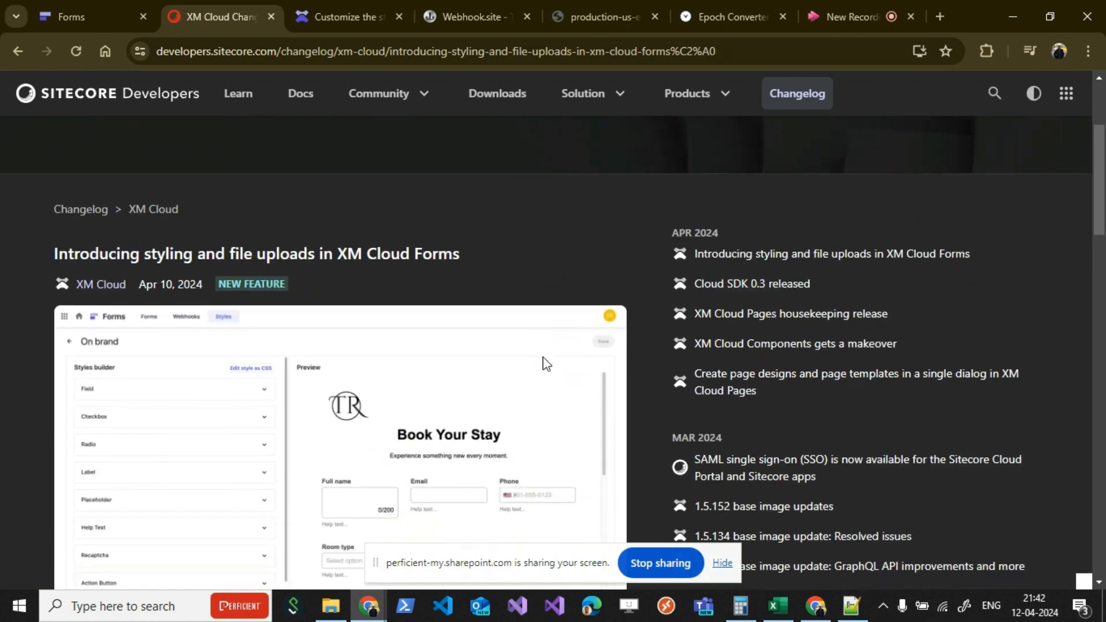
scroll(506, 436, down, 4)
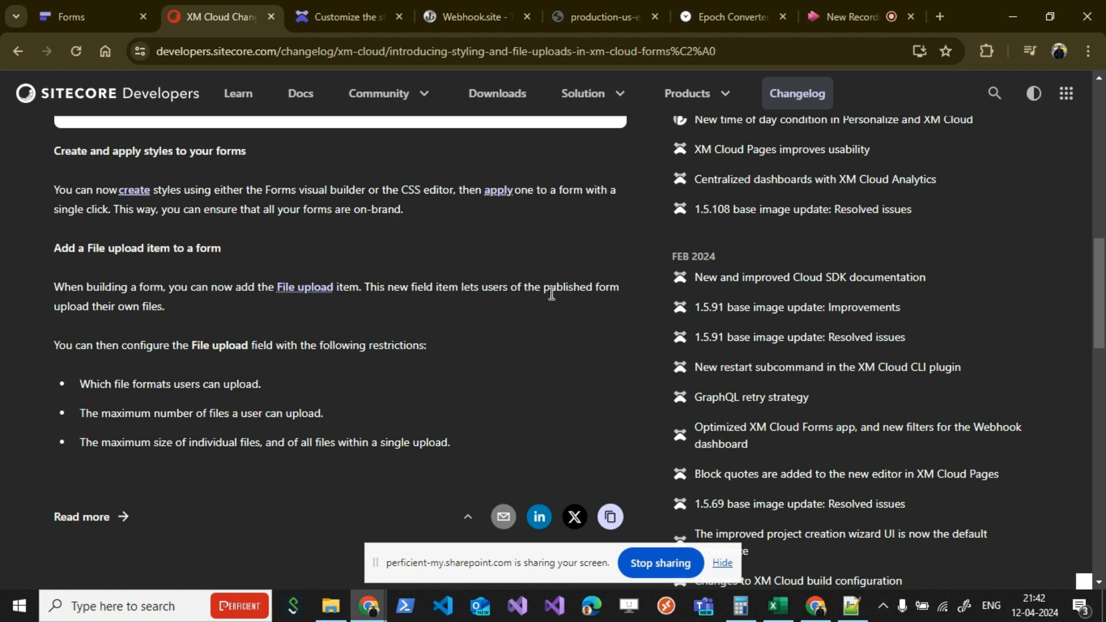
drag(289, 323, 54, 306)
click(261, 341)
triple_click(456, 446)
click(460, 408)
drag(289, 446, 454, 438)
click(176, 150)
Step: Switch to the Forms designer and add a File upload item between the email updates checkbox and the Register button
click(91, 17)
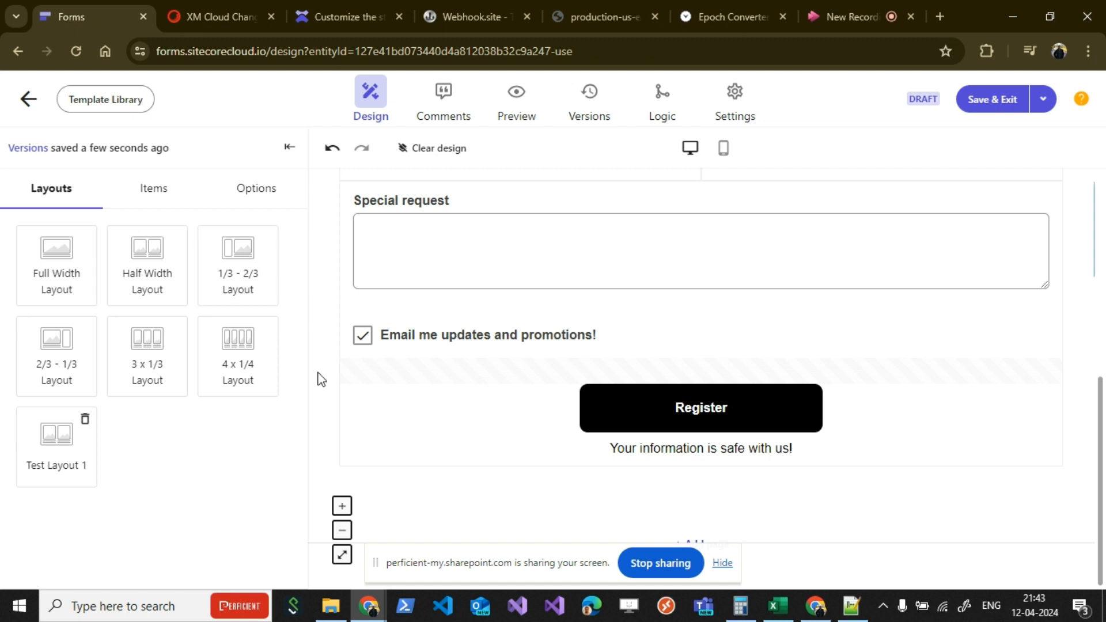
scroll(326, 381, up, 2)
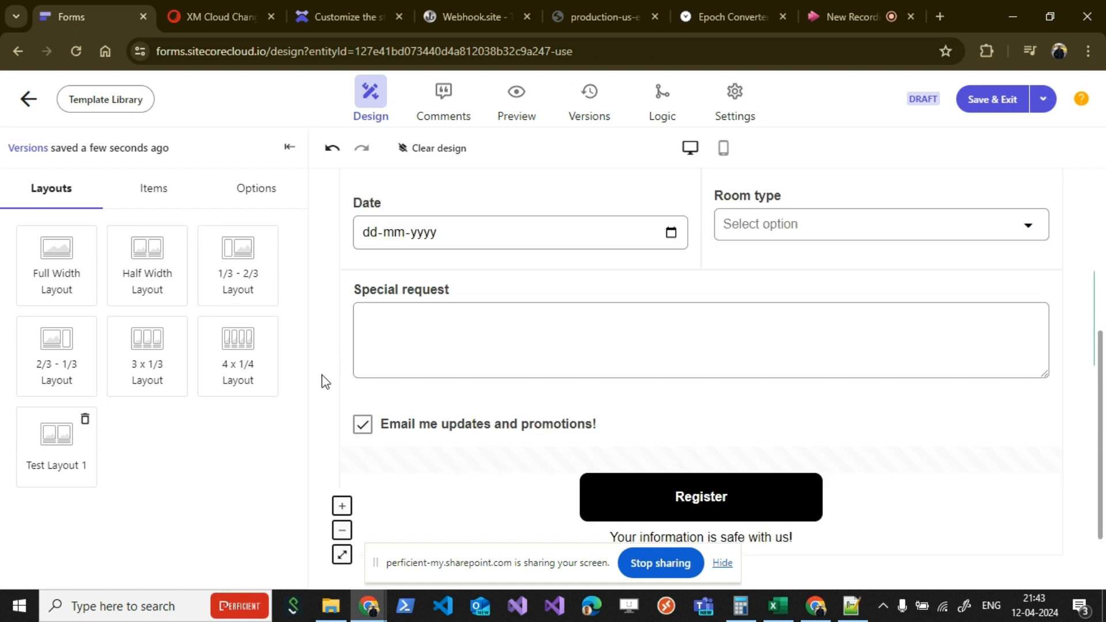
scroll(326, 382, up, 5)
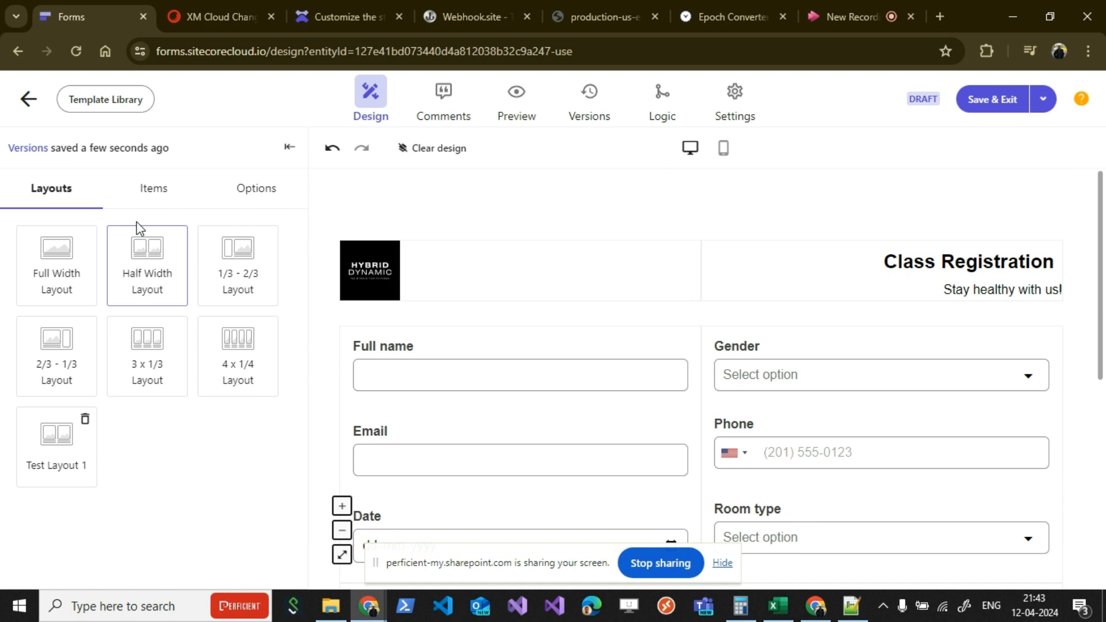
click(157, 196)
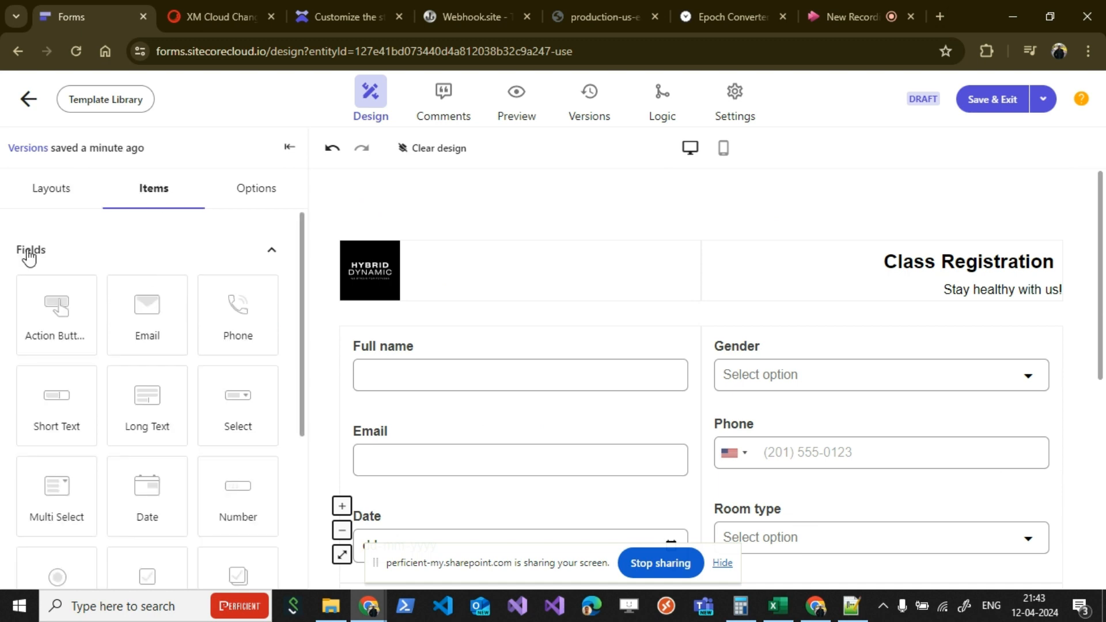
scroll(222, 428, down, 4)
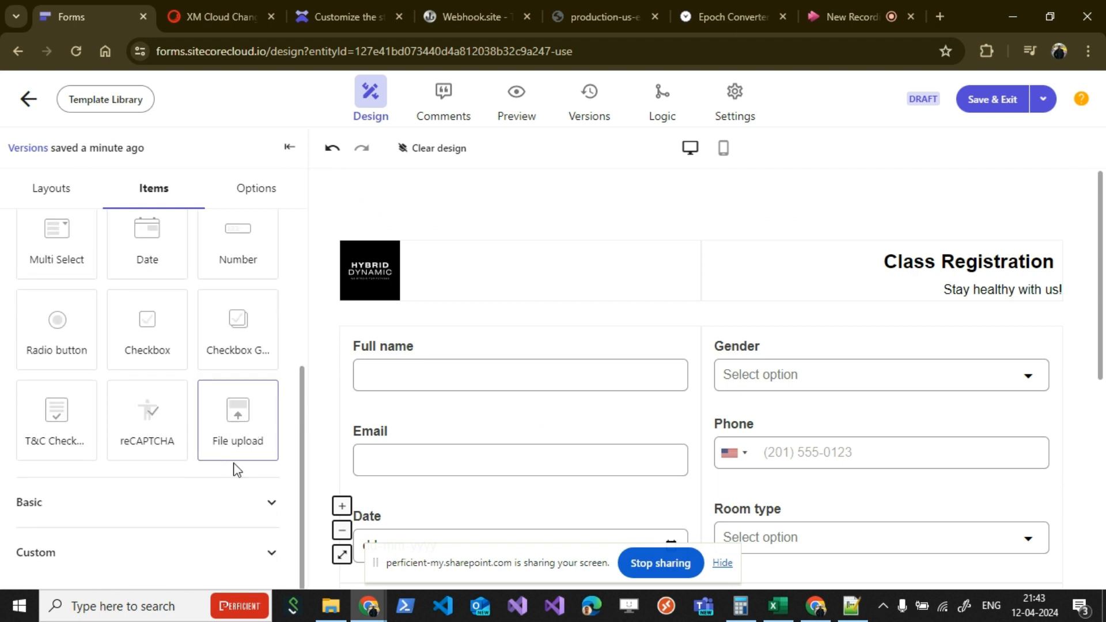
scroll(601, 441, down, 7)
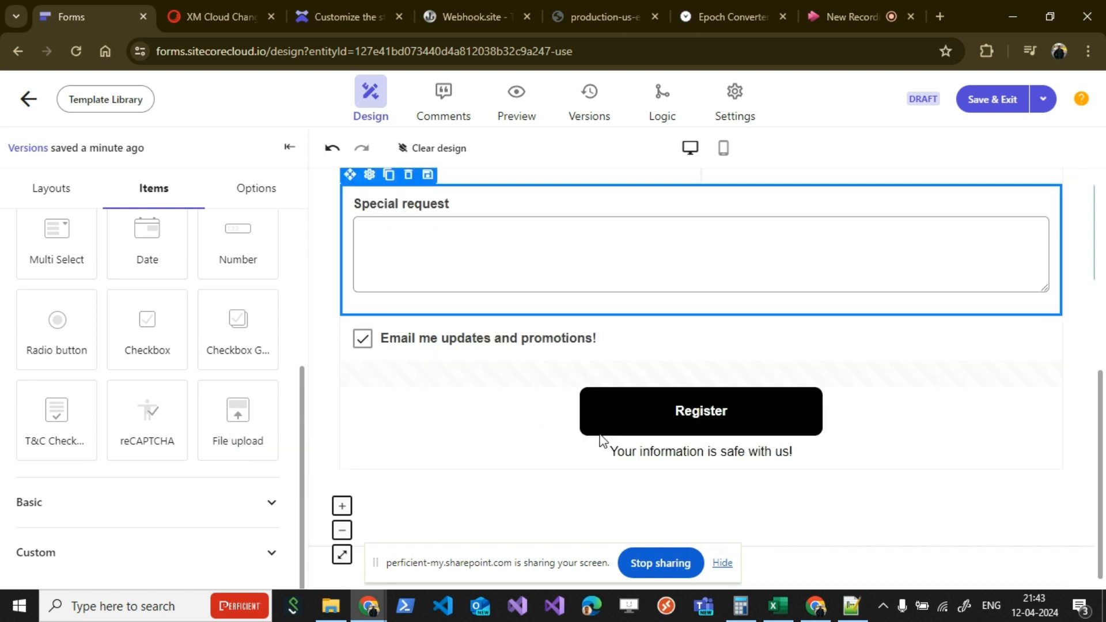
drag(230, 420, 501, 397)
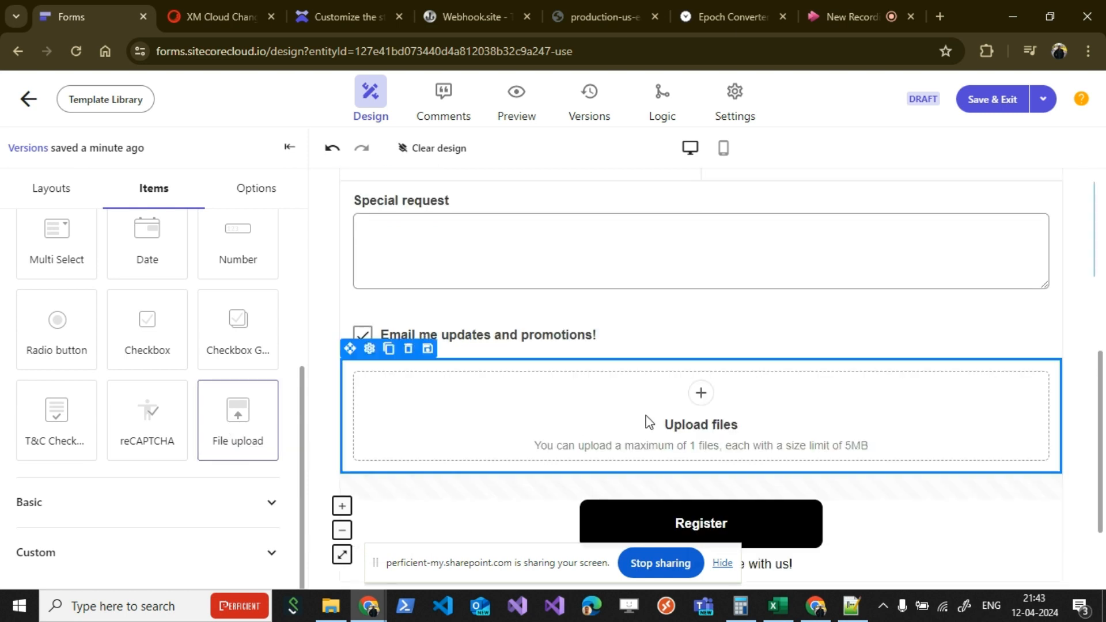
Step: Set the File upload item's max single file size to 10 MB and its max number of files to 10
click(478, 426)
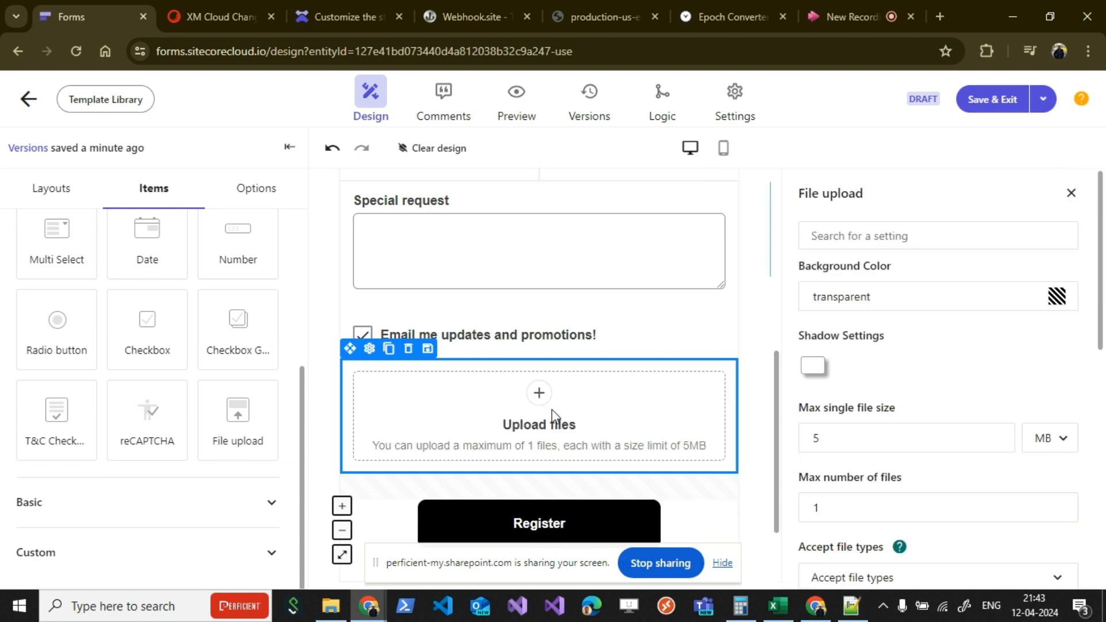
scroll(908, 336, down, 3)
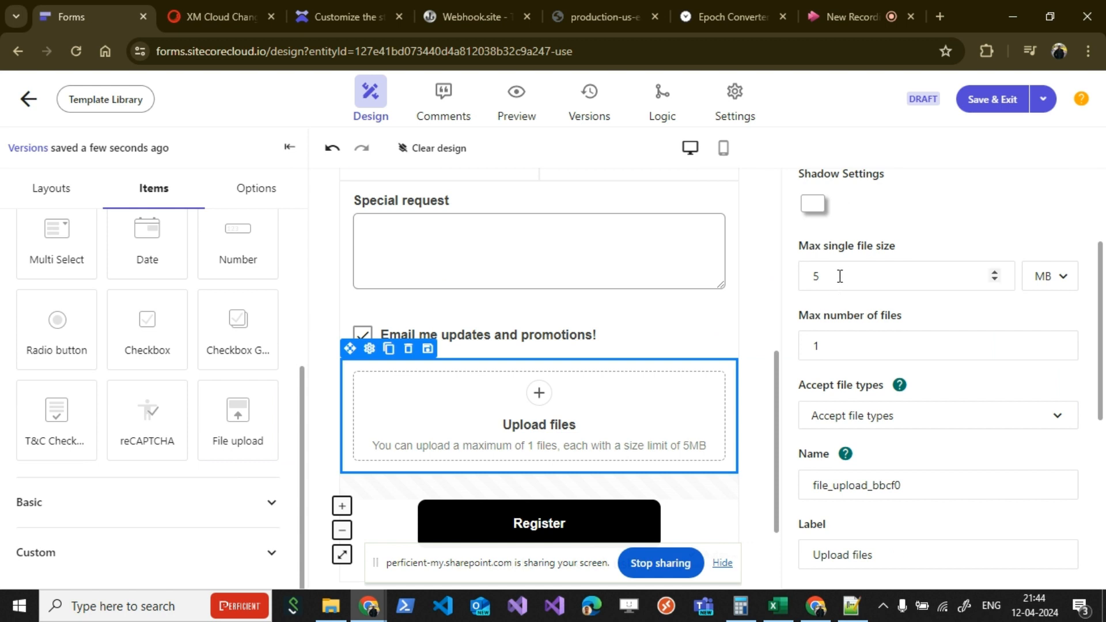
click(995, 272)
click(996, 272)
click(996, 272)
click(995, 272)
click(995, 272)
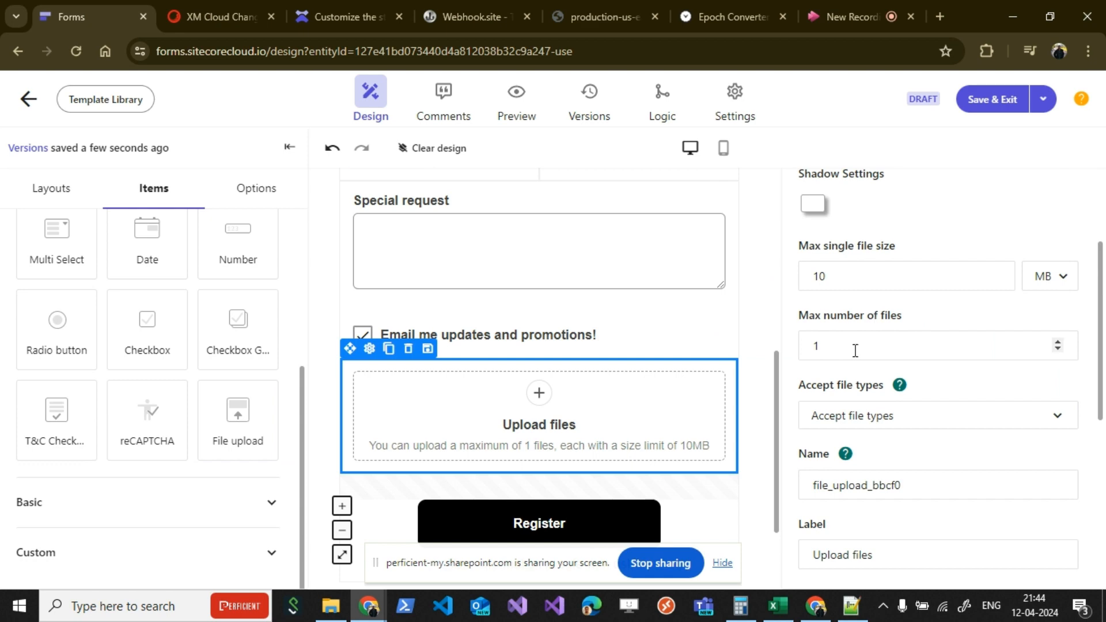
double_click(1058, 341)
double_click(1057, 341)
double_click(1057, 342)
double_click(1057, 341)
click(1058, 342)
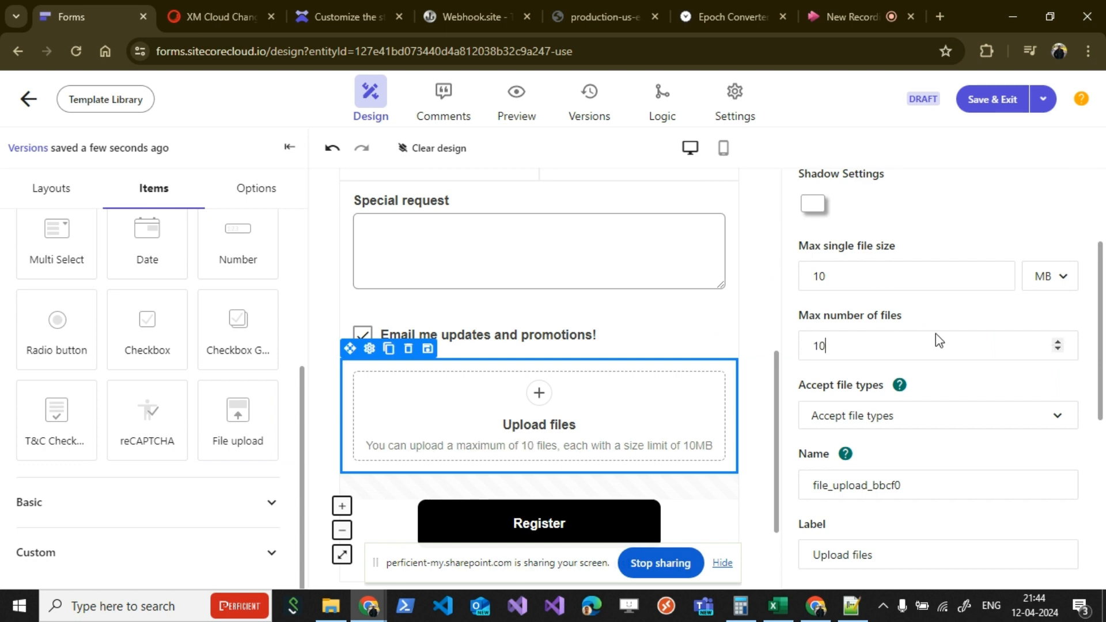
Step: Examine the help note and the available extensions for the upload item's accepted file types, leaving none selected
scroll(936, 334, down, 1)
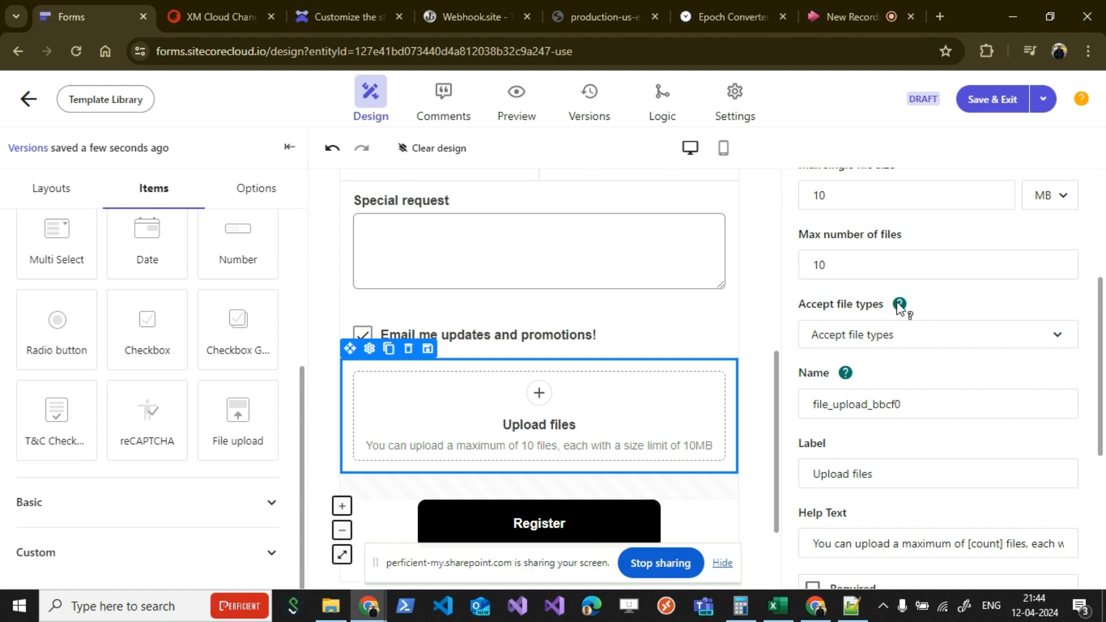
mouse_move(900, 305)
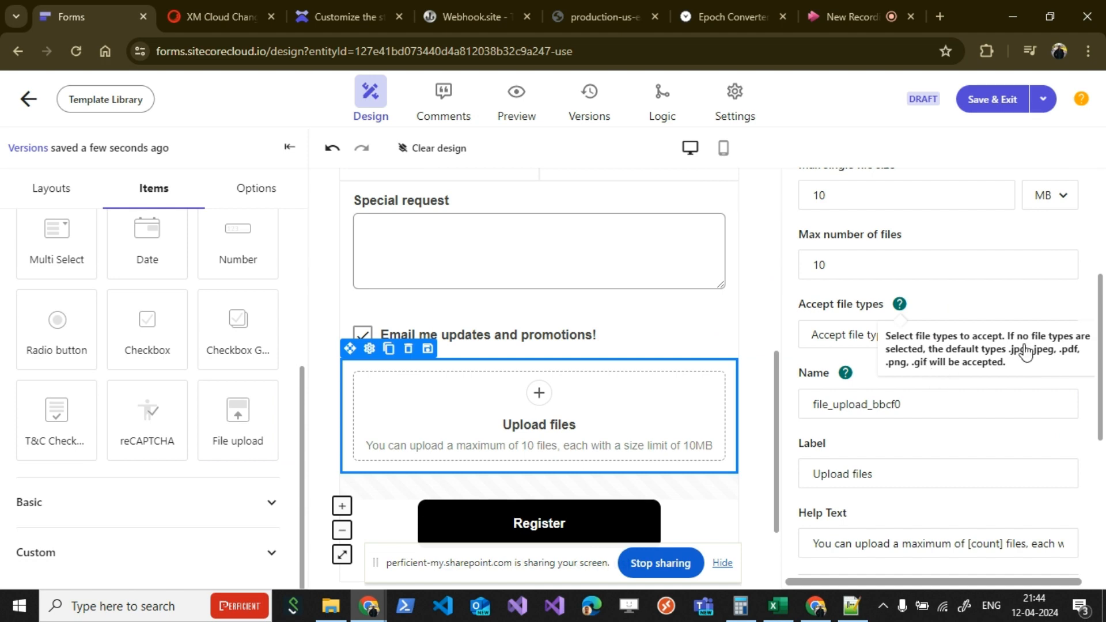
mouse_move(922, 321)
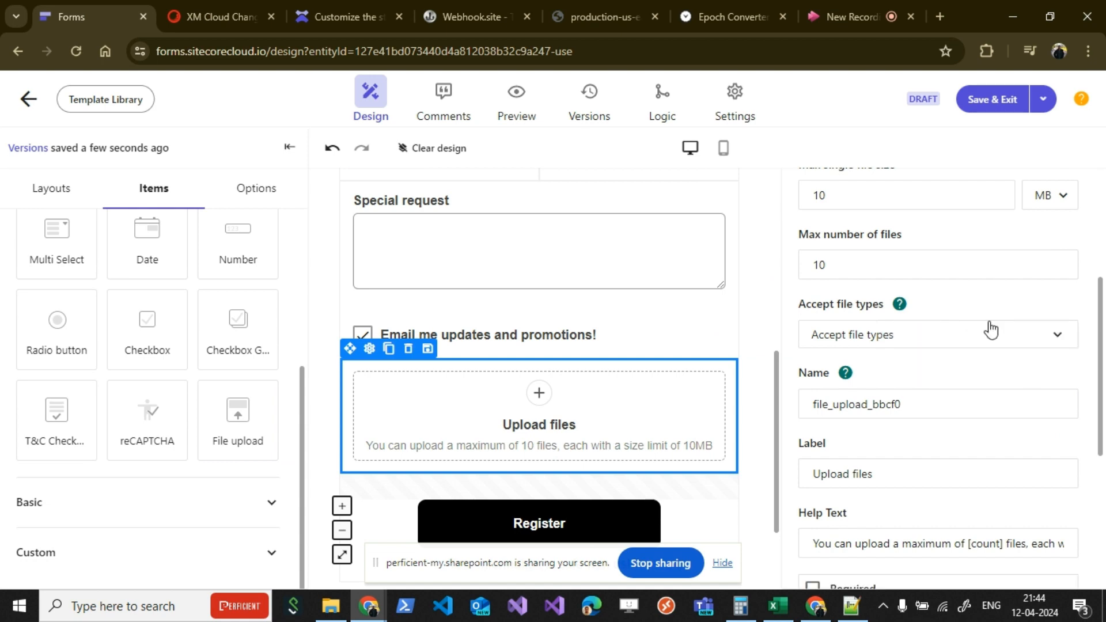
click(1058, 348)
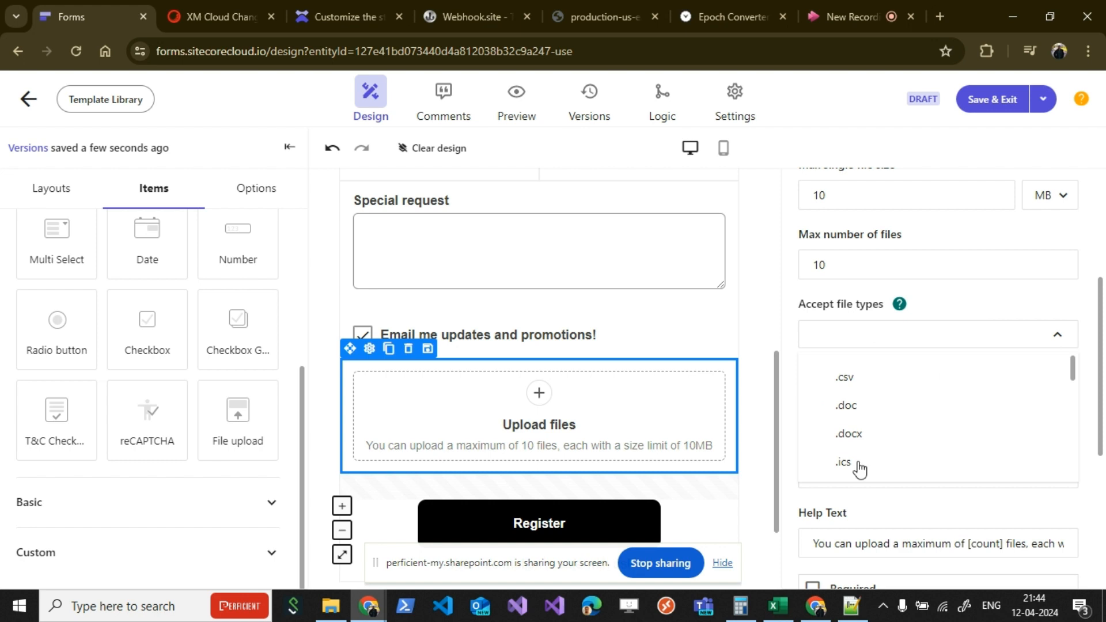
scroll(884, 421, down, 5)
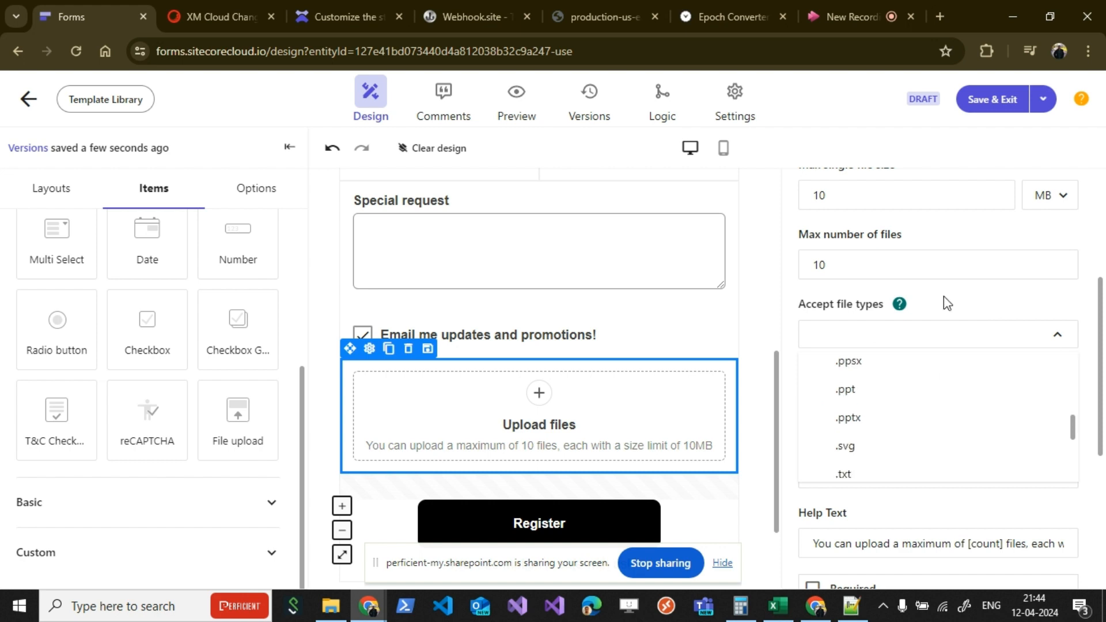
click(995, 307)
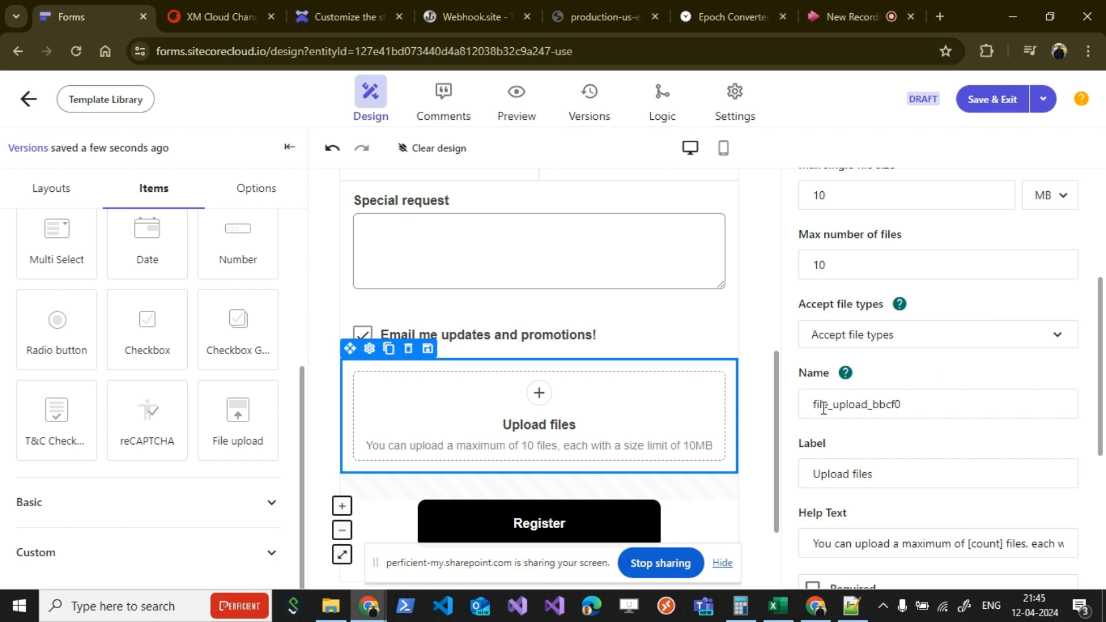
Step: Review the upload item's name, label, padding and style settings, and the [count] and [size] placeholders in its help text
drag(909, 404, 811, 404)
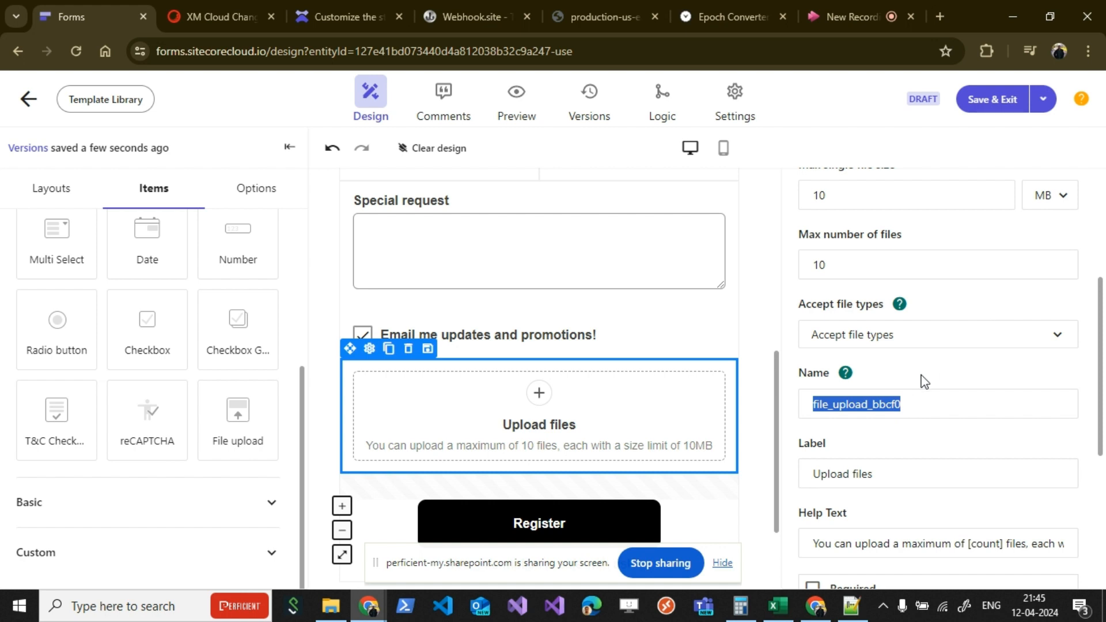
click(922, 376)
scroll(921, 378, down, 1)
scroll(923, 384, down, 1)
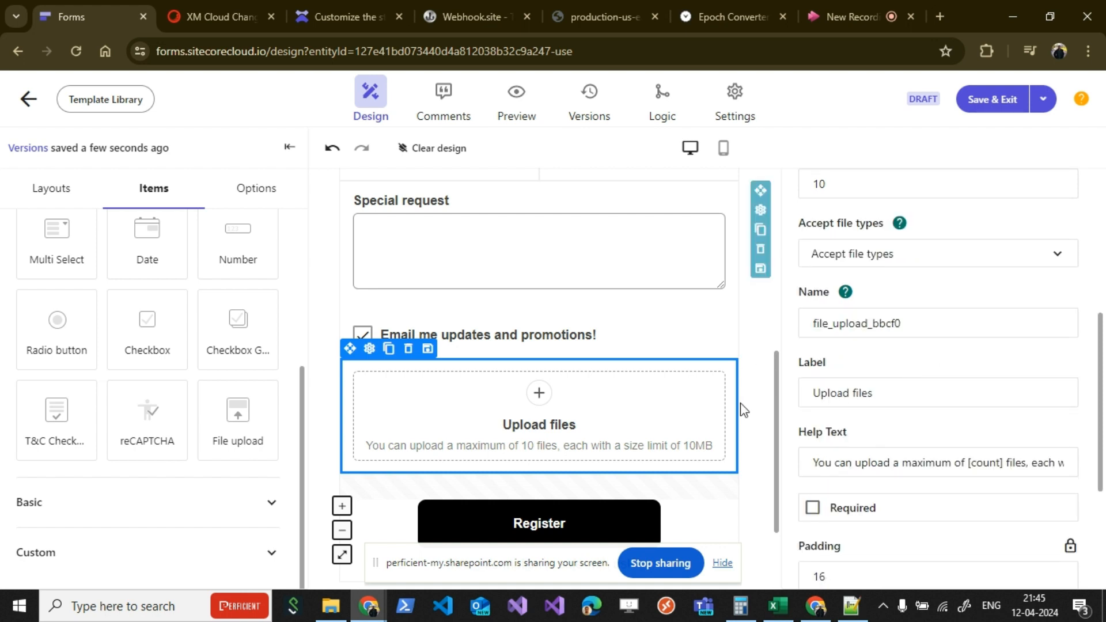
scroll(919, 368, down, 1)
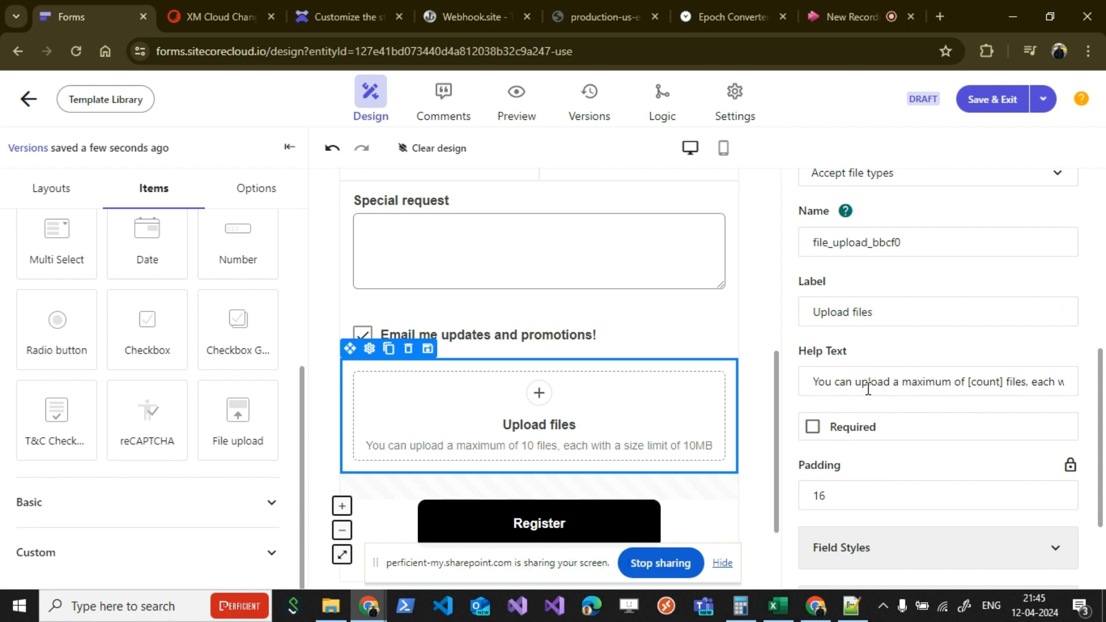
scroll(851, 357, down, 2)
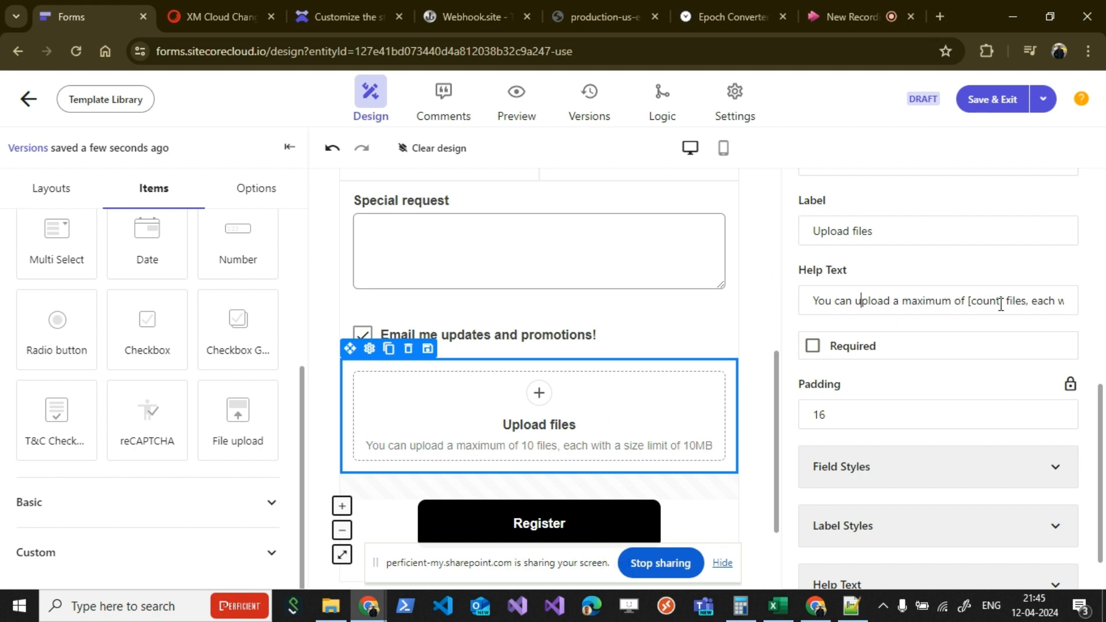
drag(1002, 302, 969, 302)
scroll(988, 351, up, 3)
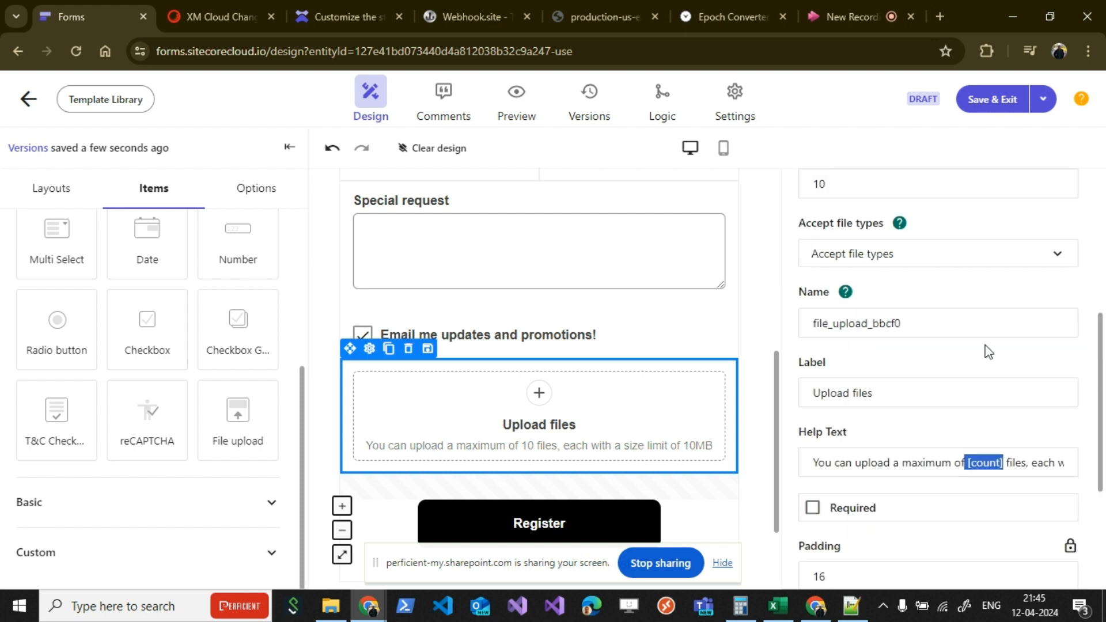
scroll(987, 356, up, 5)
scroll(974, 364, down, 2)
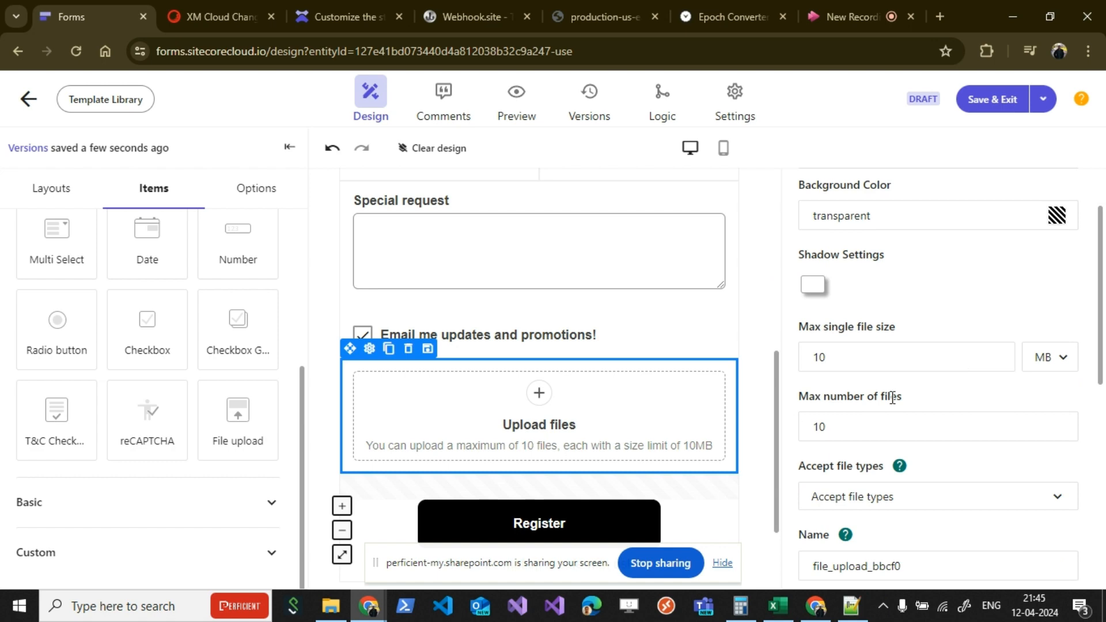
scroll(905, 409, down, 5)
scroll(917, 423, down, 1)
click(1026, 303)
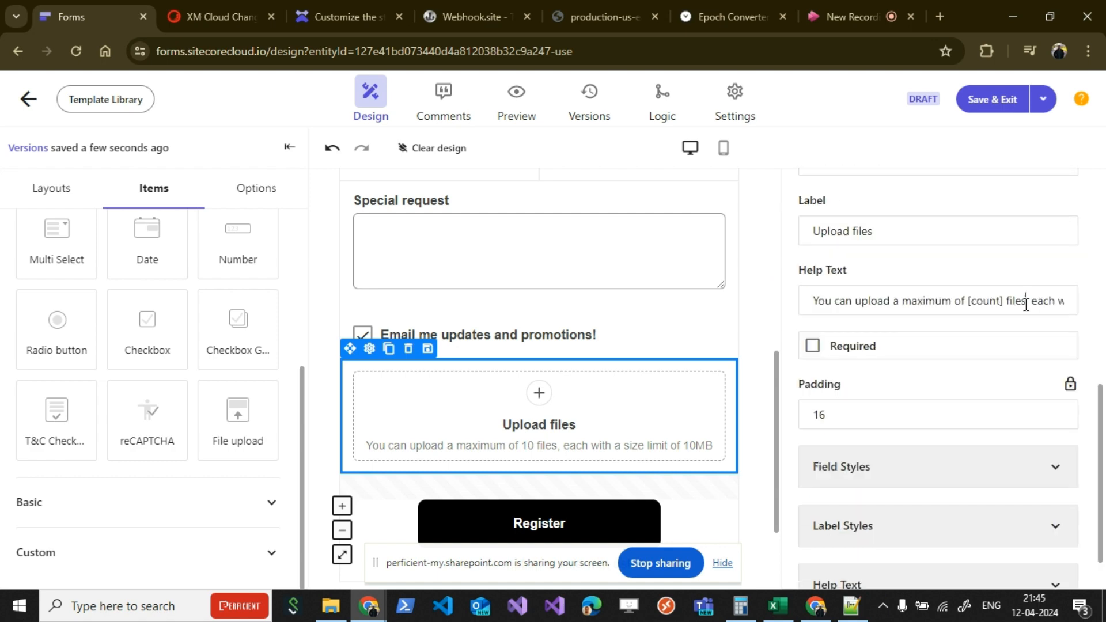
drag(1044, 304, 1073, 309)
click(958, 306)
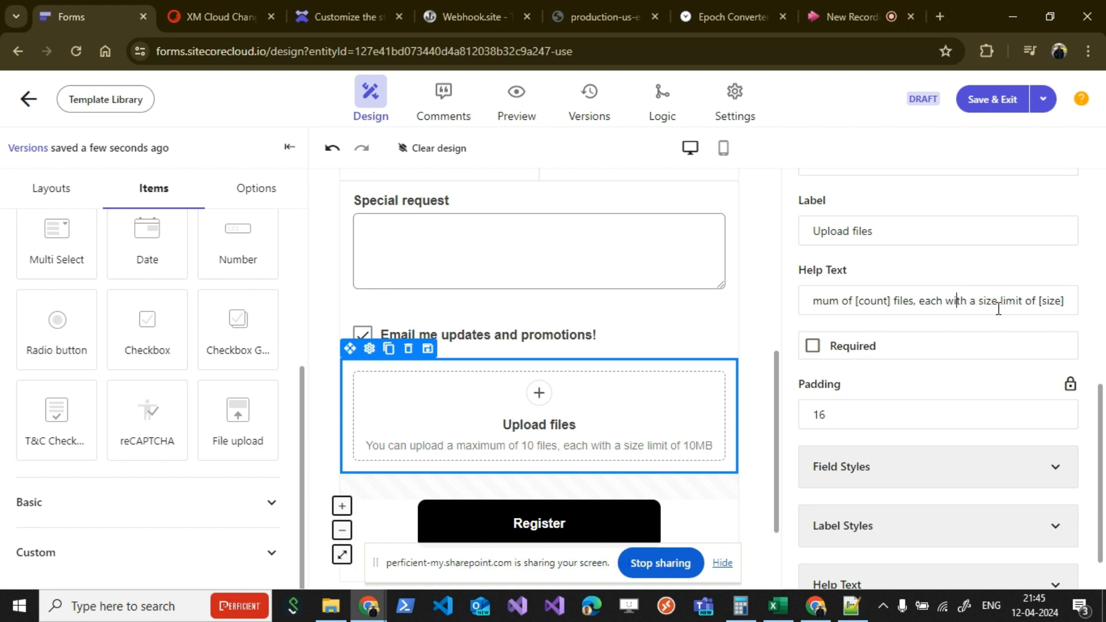
drag(1038, 305, 1079, 308)
scroll(956, 362, up, 4)
scroll(933, 358, up, 3)
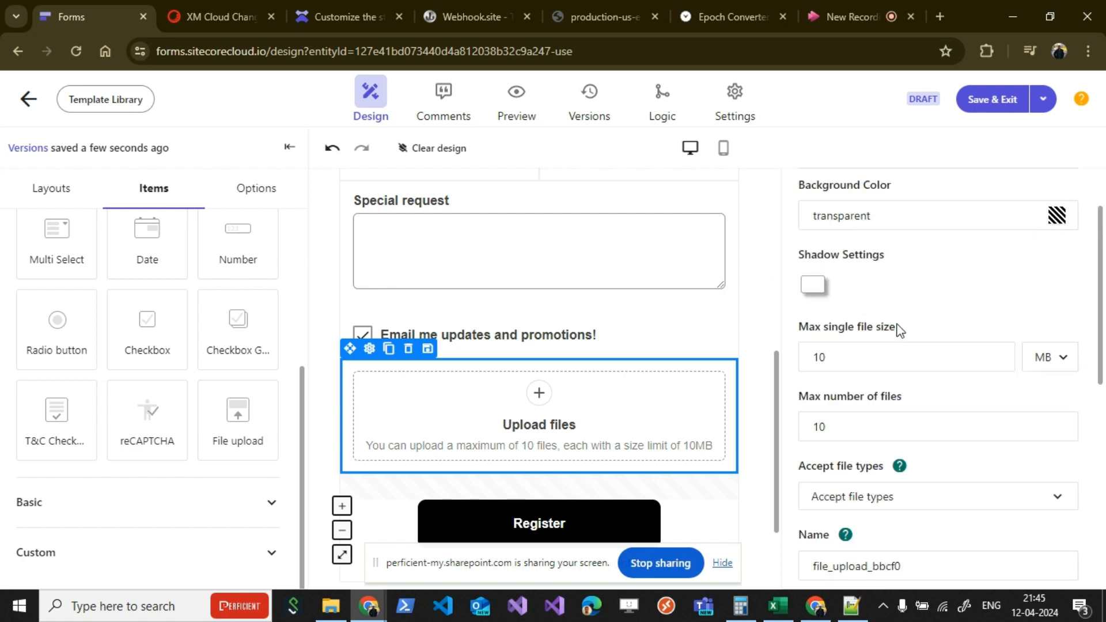
scroll(910, 333, down, 6)
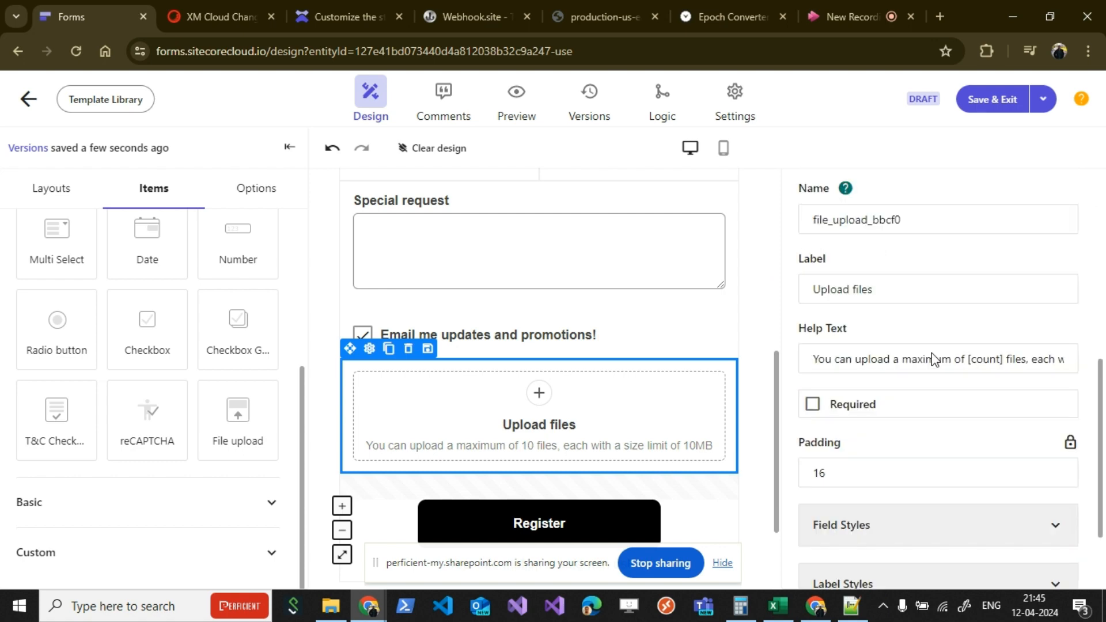
scroll(934, 358, down, 1)
scroll(926, 369, down, 1)
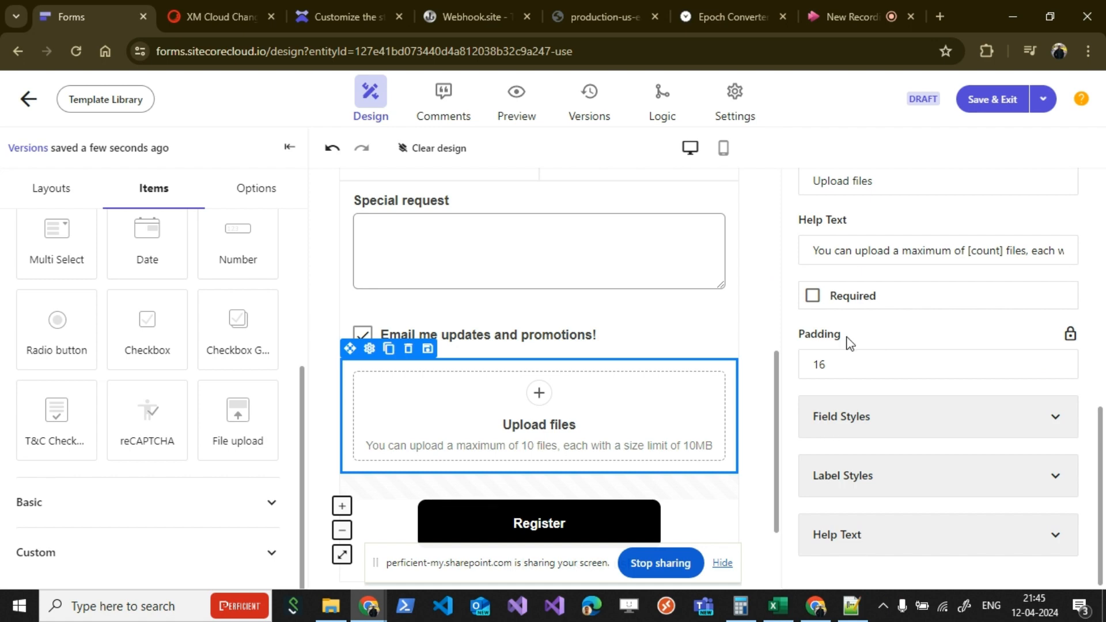
Step: Review the form's general validation messages for file type, file size, file number and file error
click(248, 196)
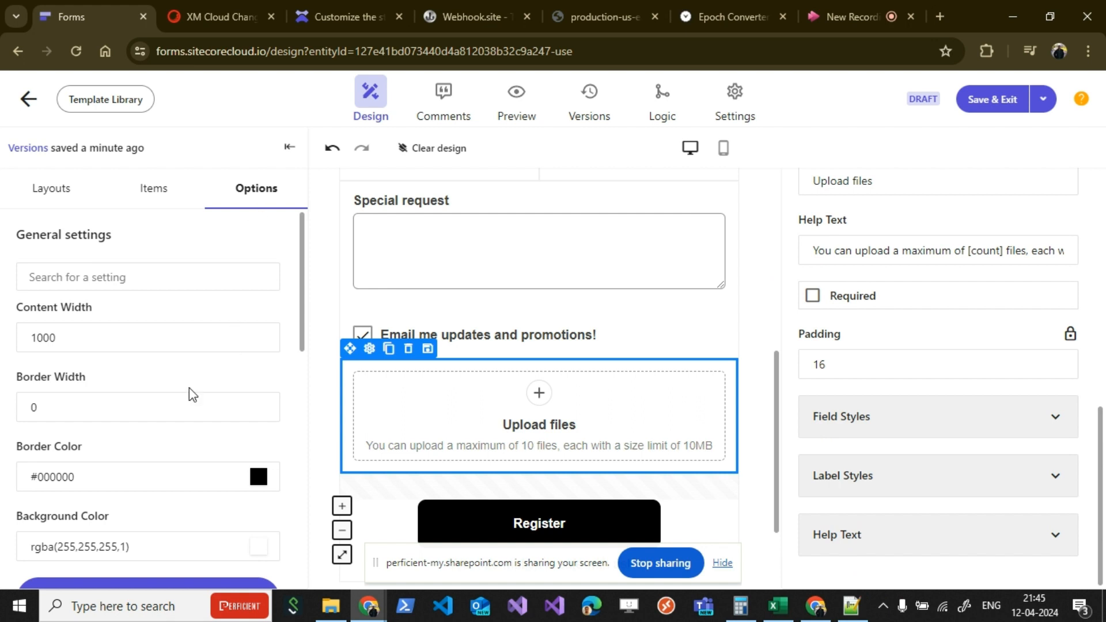
scroll(190, 390, down, 3)
scroll(190, 438, down, 3)
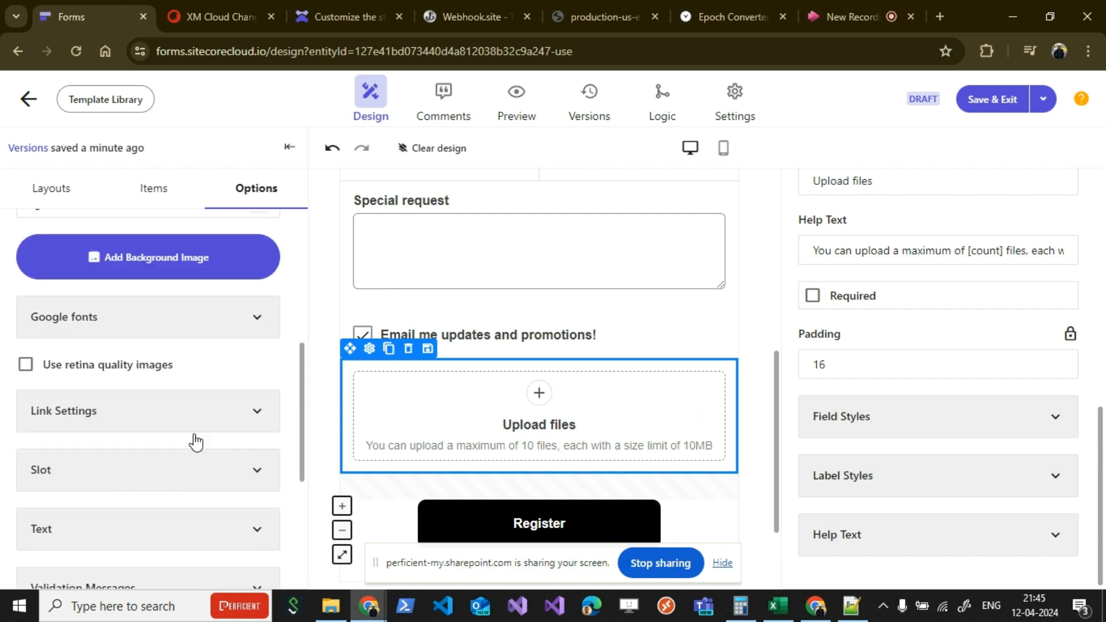
scroll(195, 442, down, 4)
scroll(194, 444, down, 1)
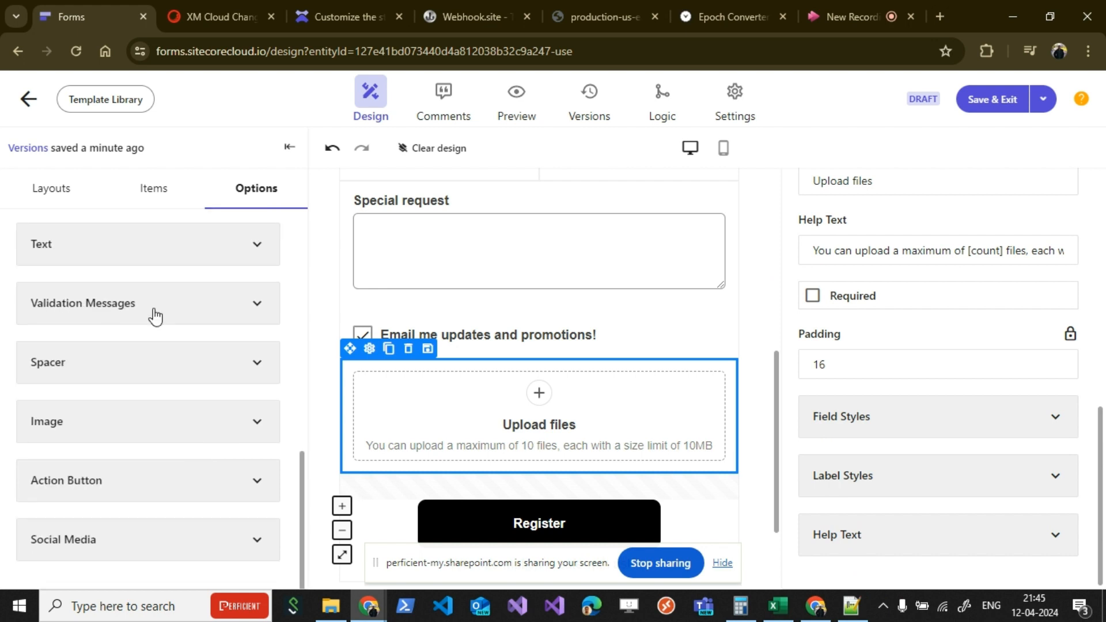
click(155, 303)
scroll(151, 366, down, 2)
scroll(151, 369, down, 1)
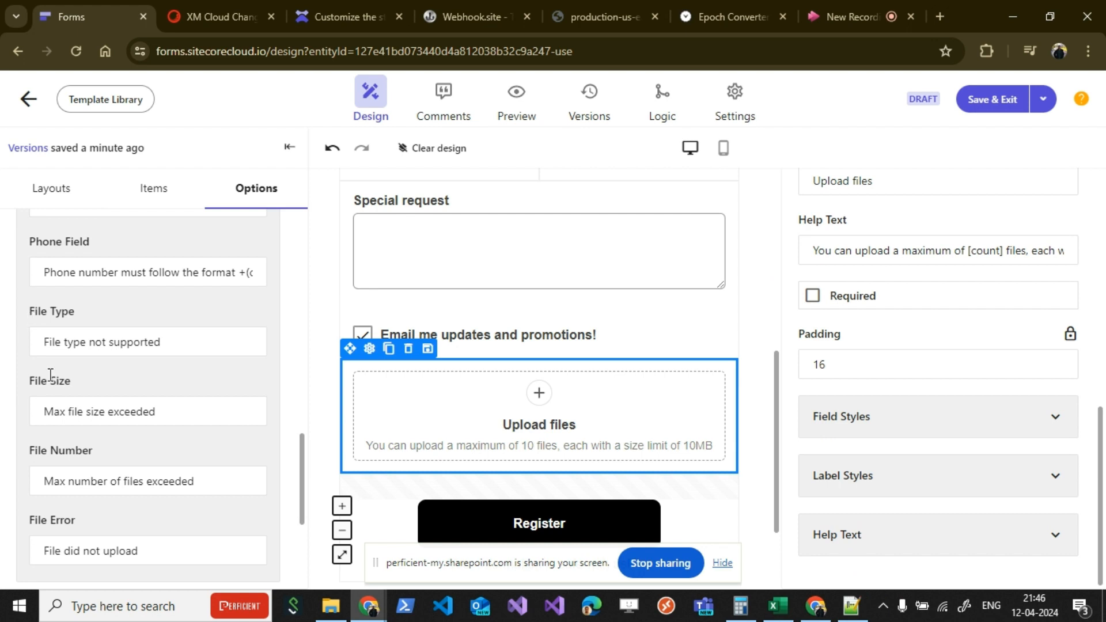
scroll(91, 465, down, 2)
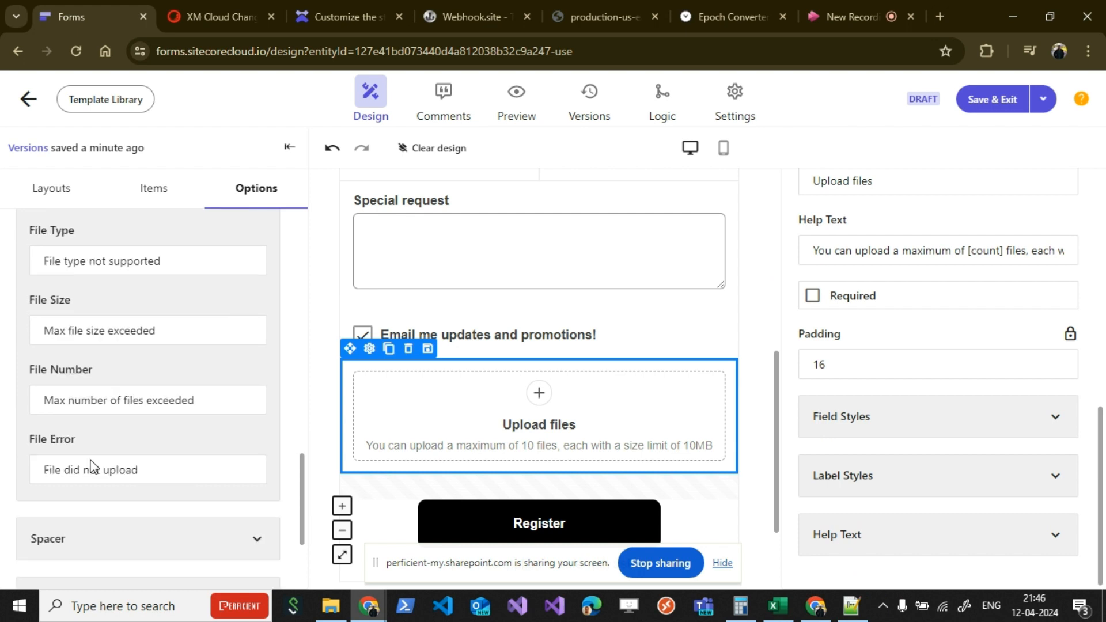
Step: Compare the form's file validation messages with the upload item's max single file size and max number of files settings
scroll(126, 449, up, 1)
scroll(126, 450, up, 3)
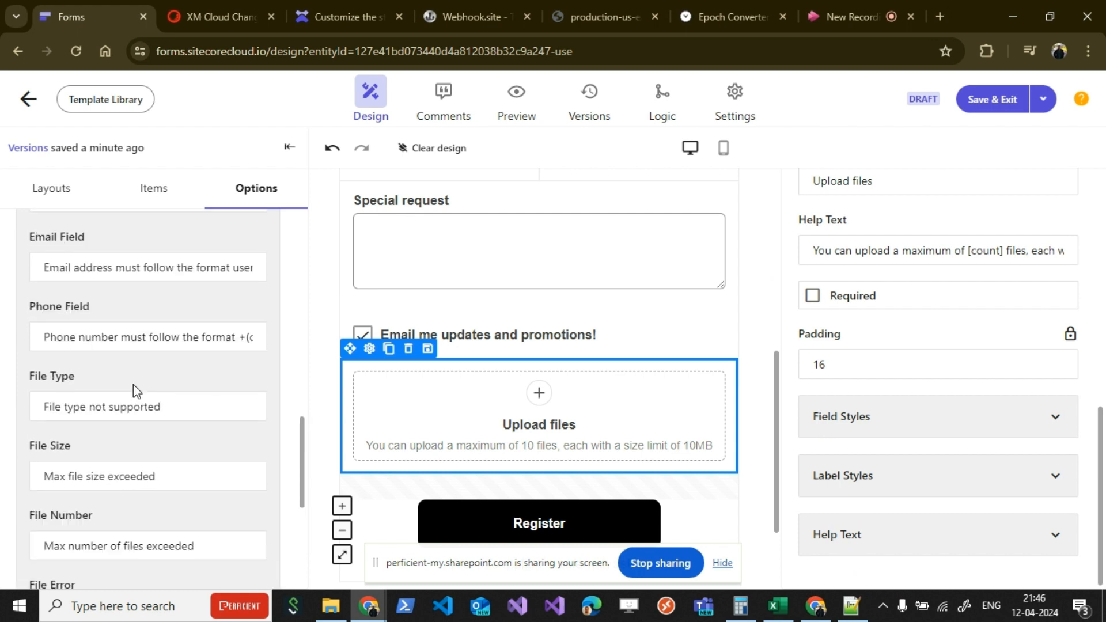
scroll(134, 386, down, 1)
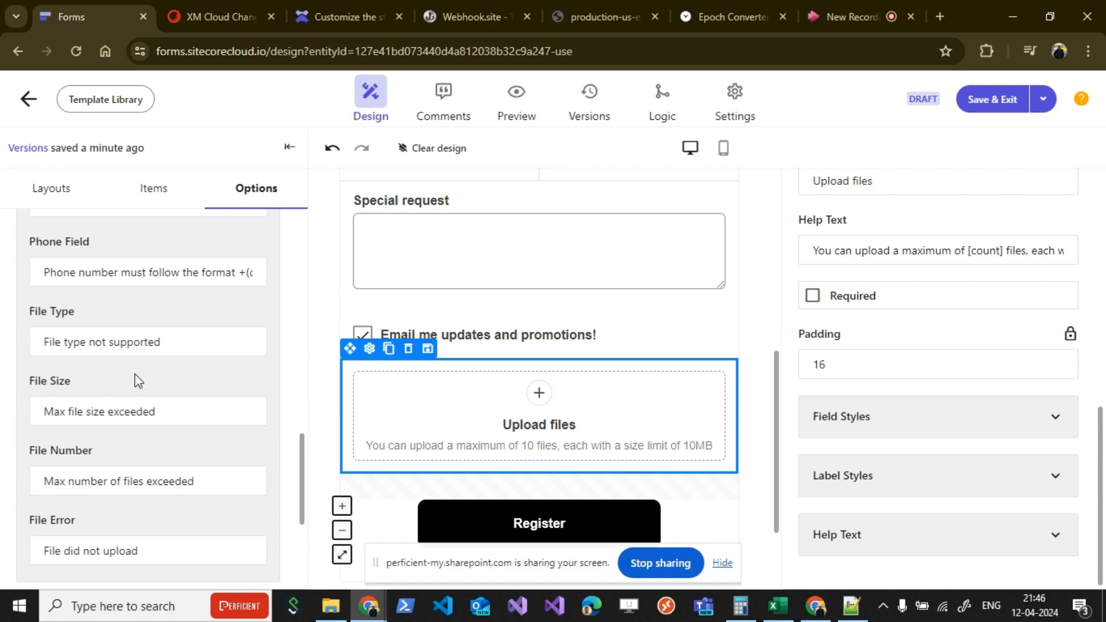
scroll(139, 381, down, 1)
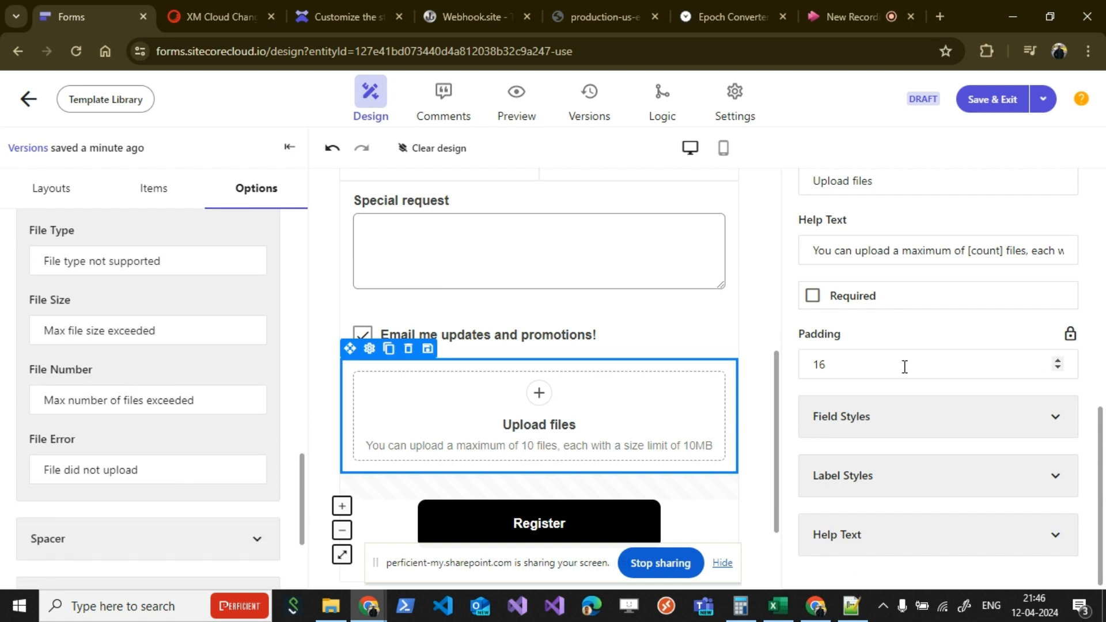
scroll(922, 352, up, 5)
scroll(940, 339, up, 1)
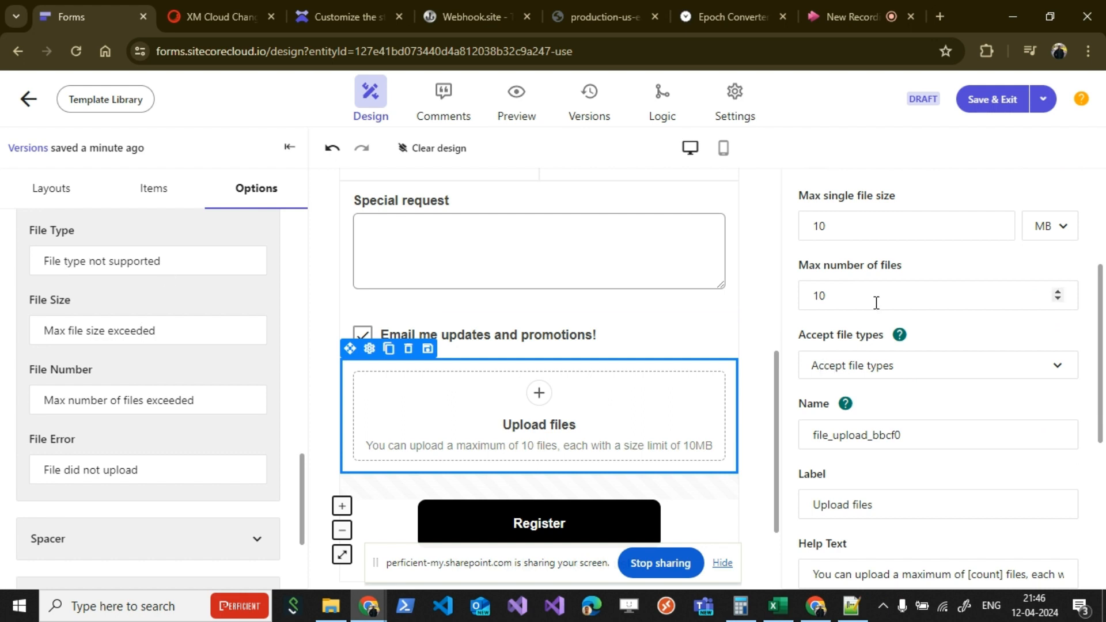
scroll(903, 323, up, 1)
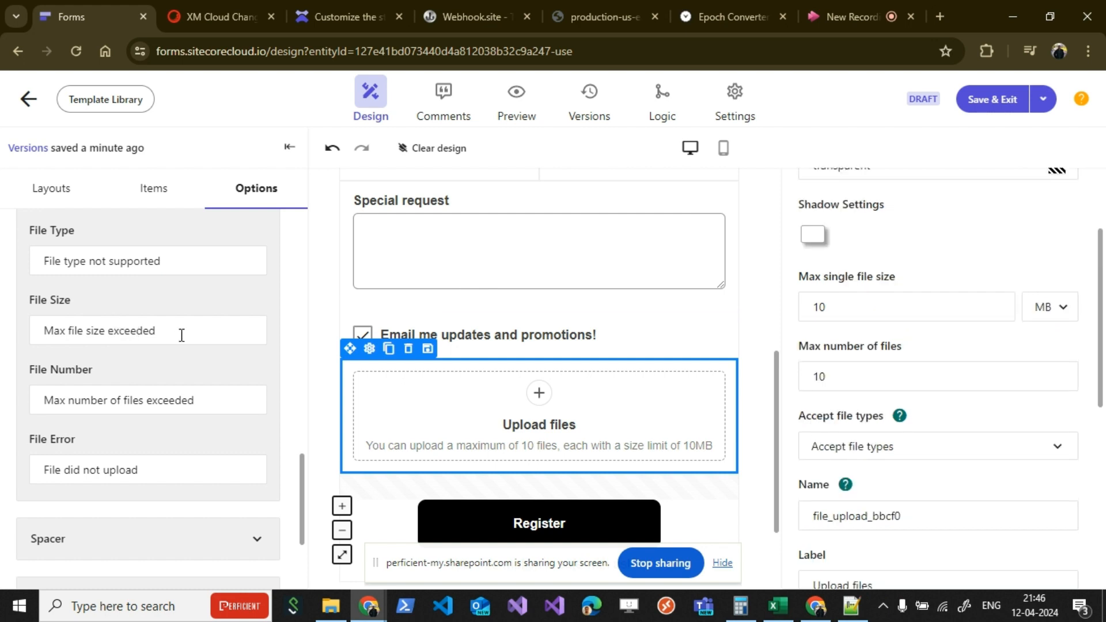
scroll(181, 372, down, 1)
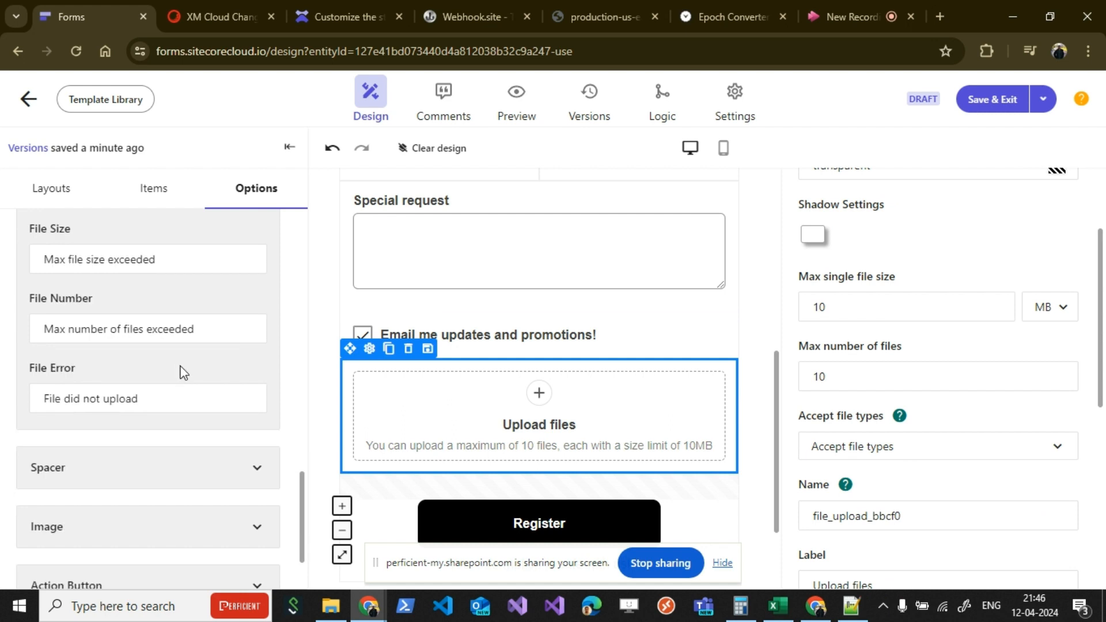
scroll(184, 373, down, 1)
scroll(848, 301, down, 1)
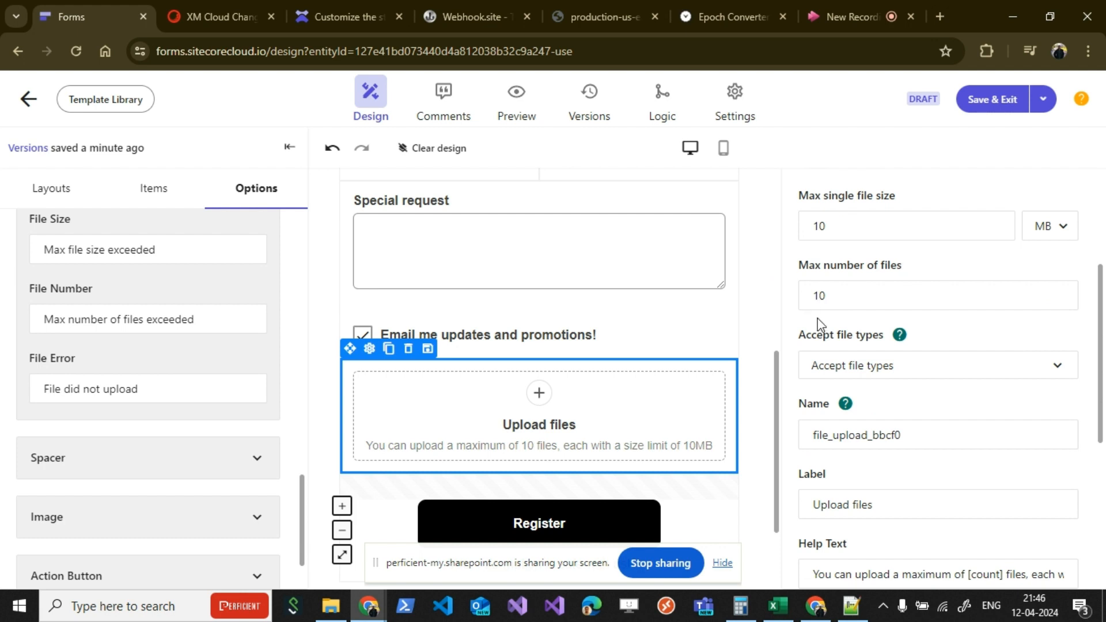
Step: Examine the wording of the File Number, File Error and File Type validation messages
click(46, 320)
drag(46, 321, 216, 321)
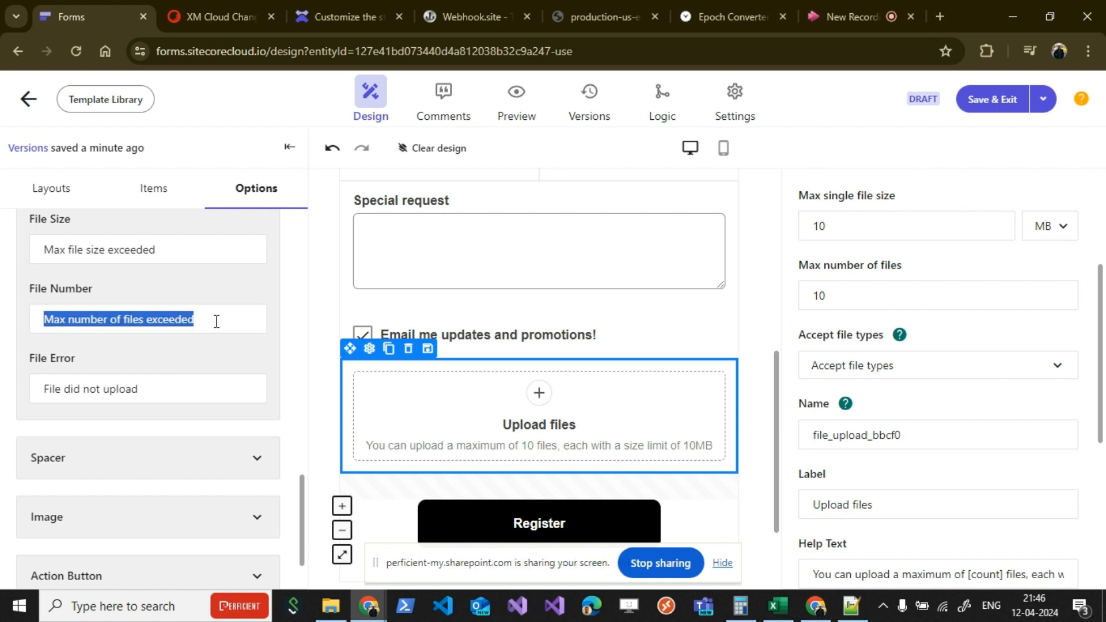
click(109, 327)
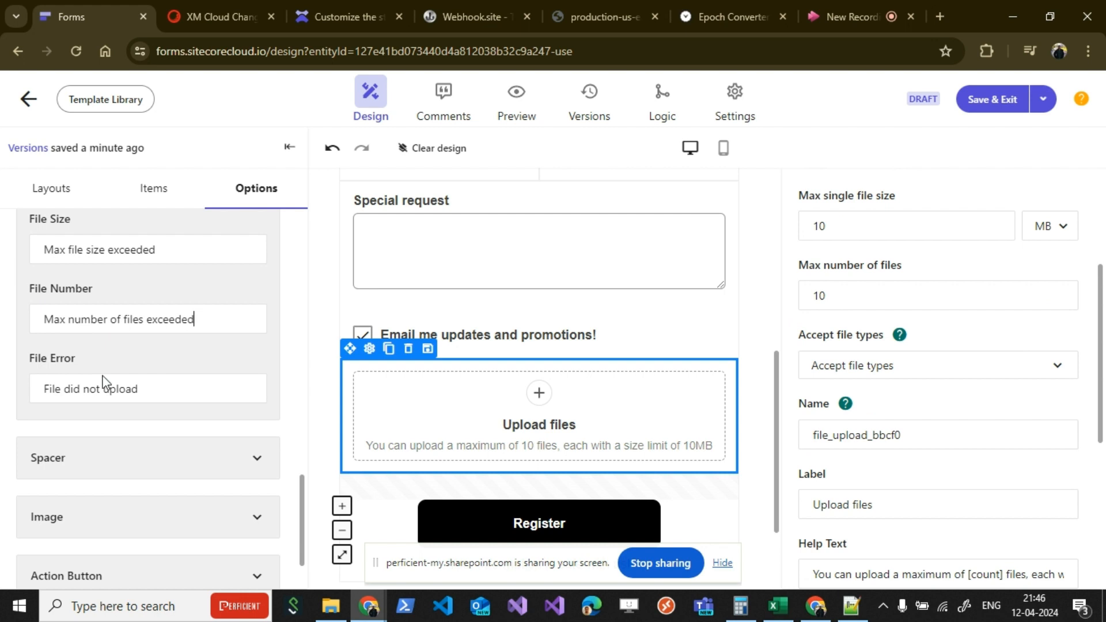
drag(141, 389, 36, 392)
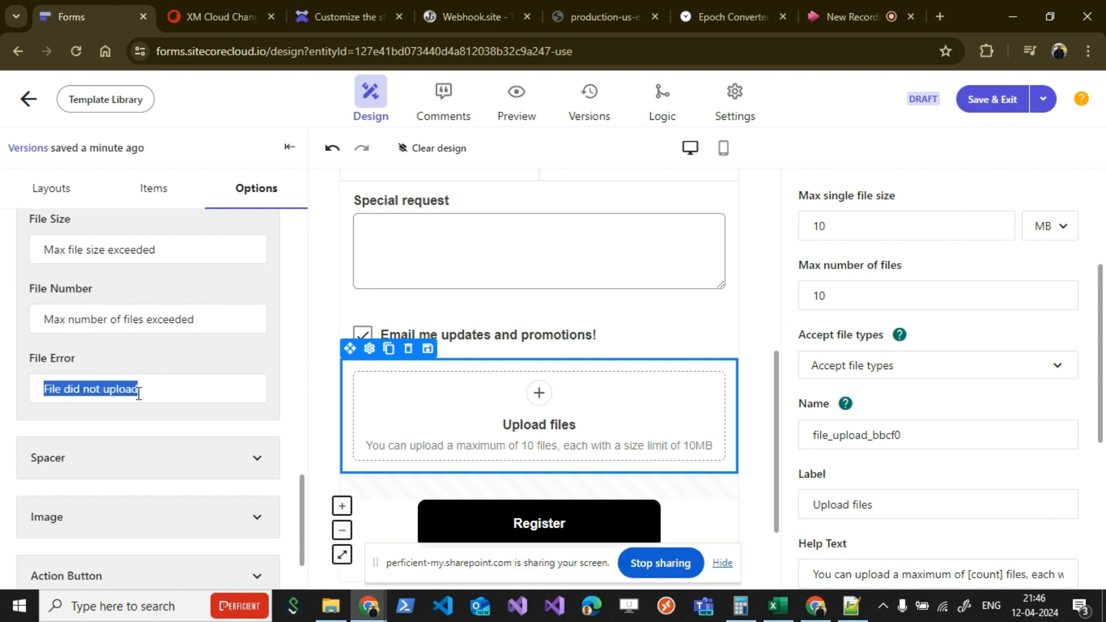
click(160, 393)
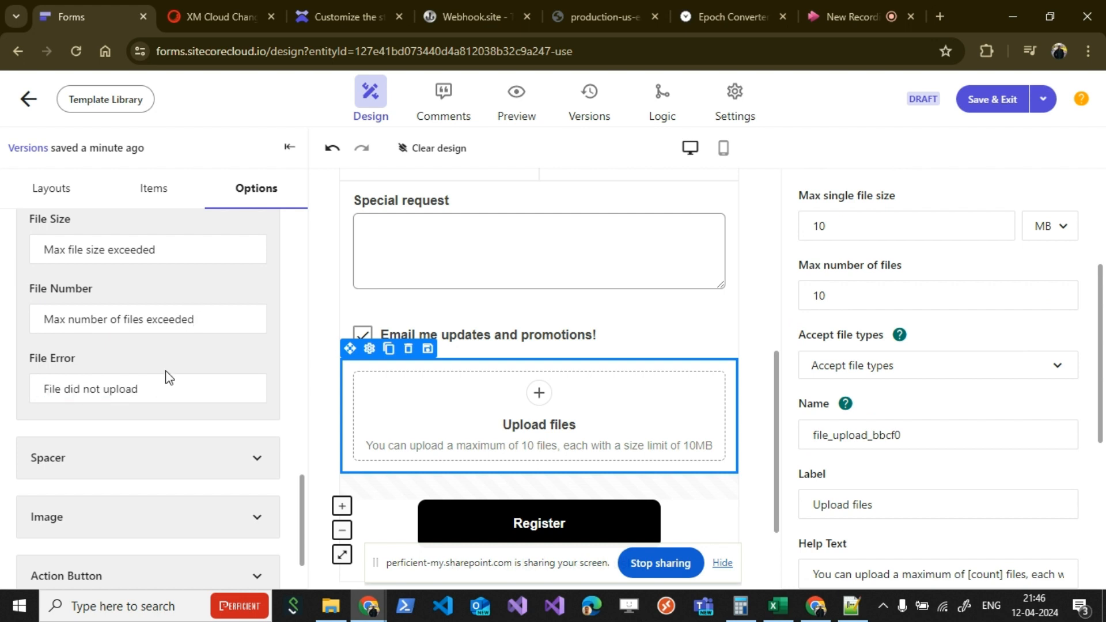
scroll(177, 353, up, 1)
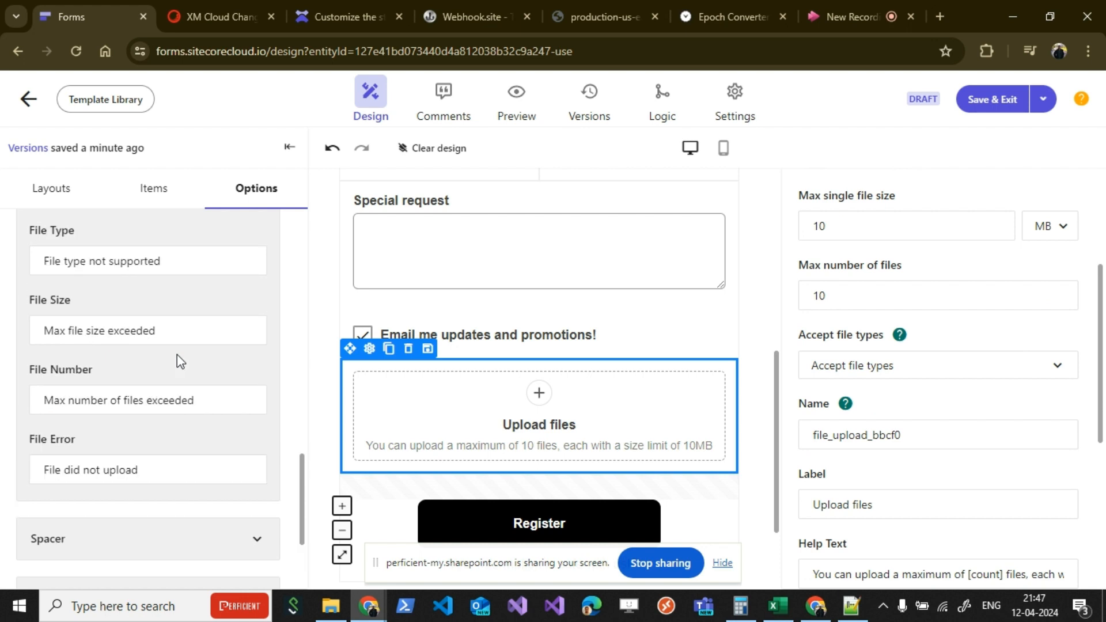
drag(166, 261, 31, 266)
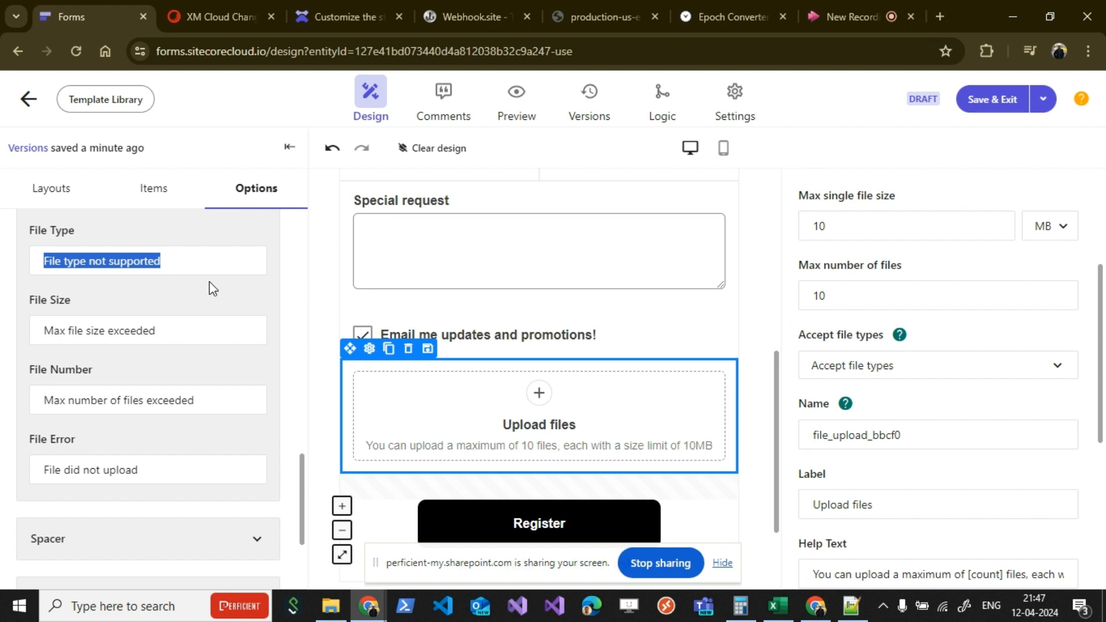
click(170, 347)
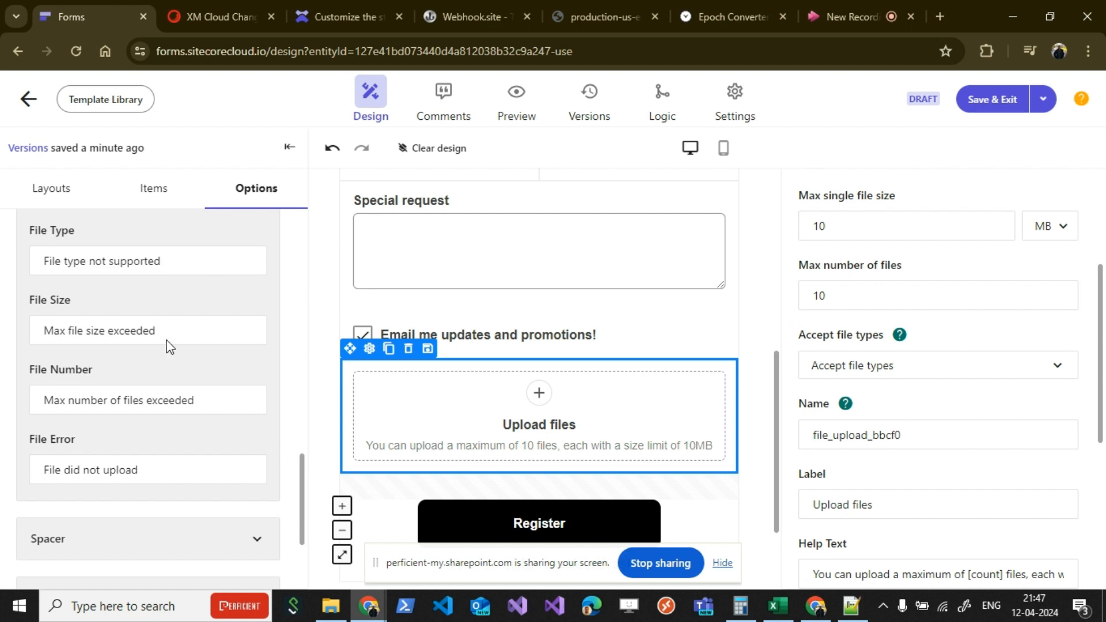
drag(160, 261, 43, 264)
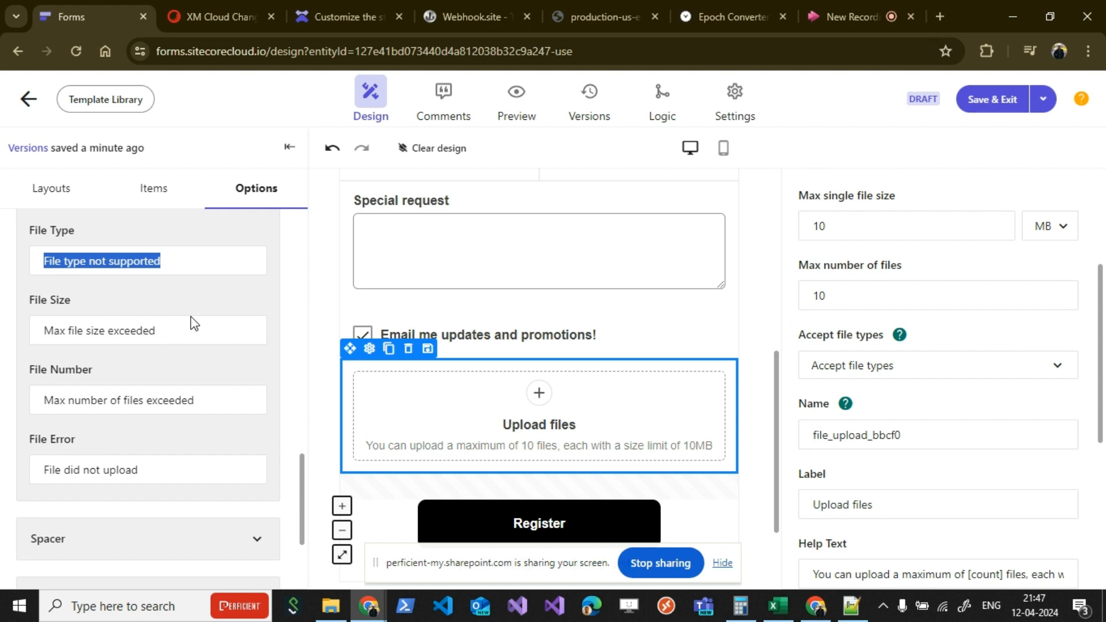
click(333, 273)
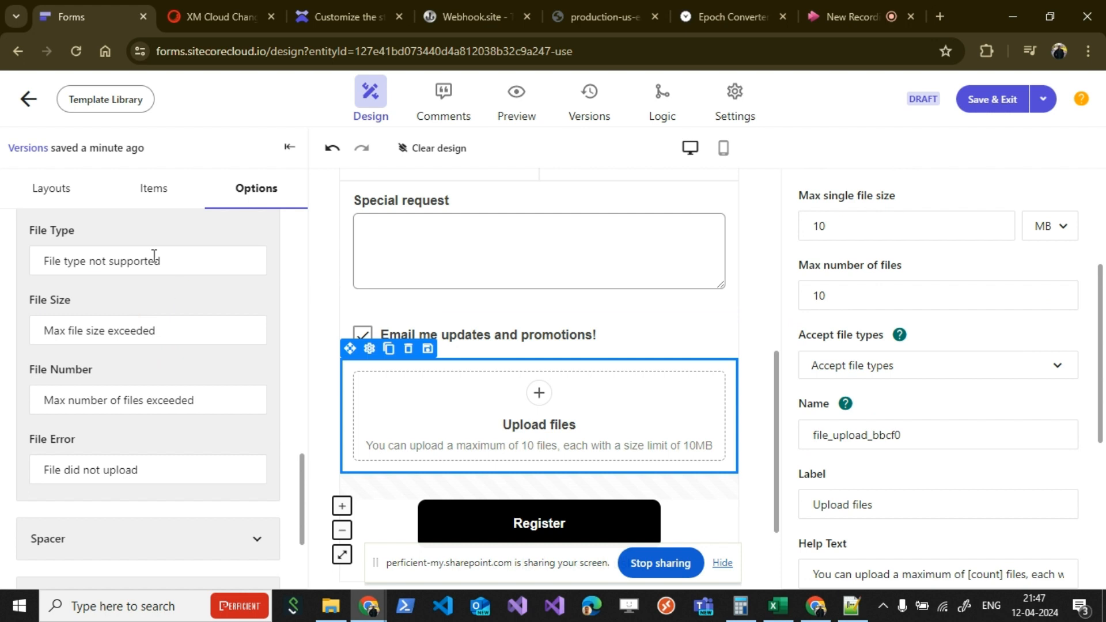
click(186, 335)
scroll(230, 391, down, 3)
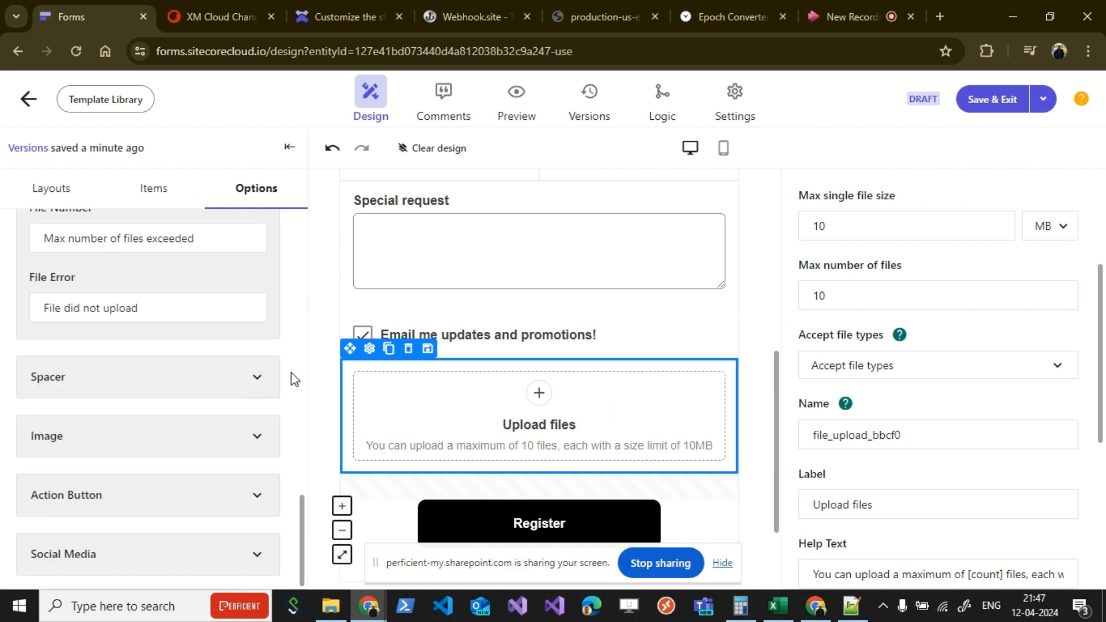
Step: Preview the form and fill in the registrant's full name, with Option 1 as the gender
click(516, 111)
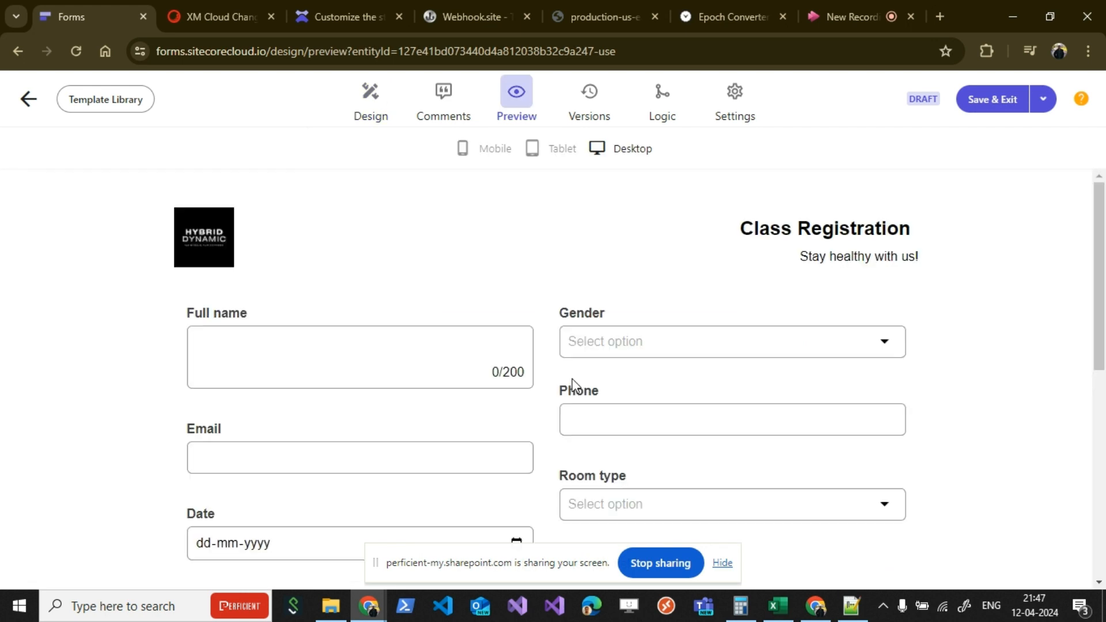
click(347, 344)
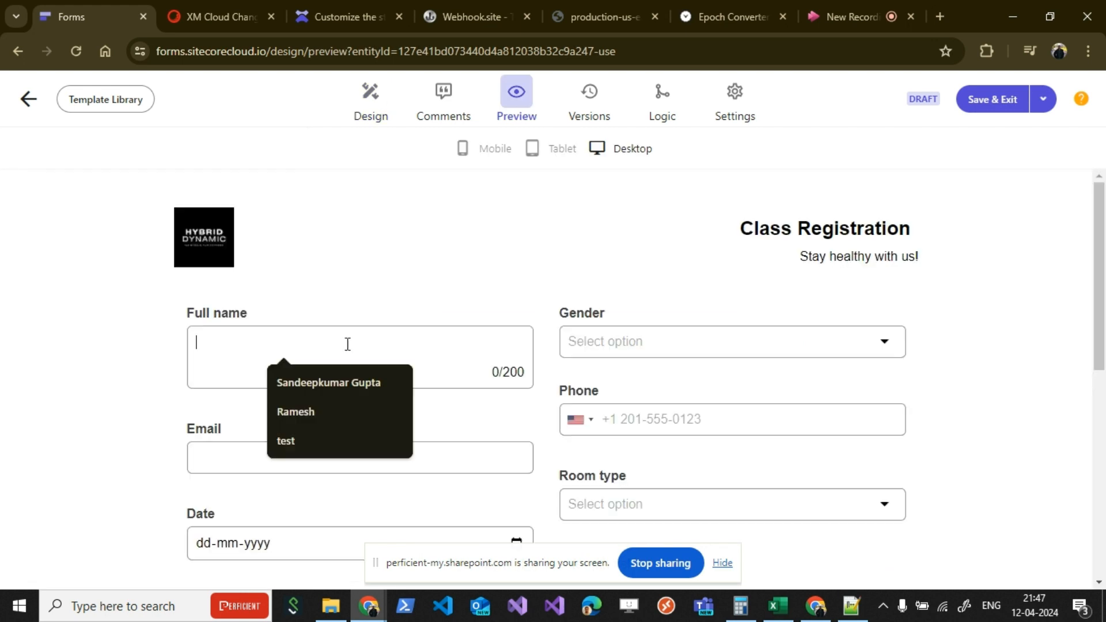
click(351, 380)
click(611, 359)
click(636, 382)
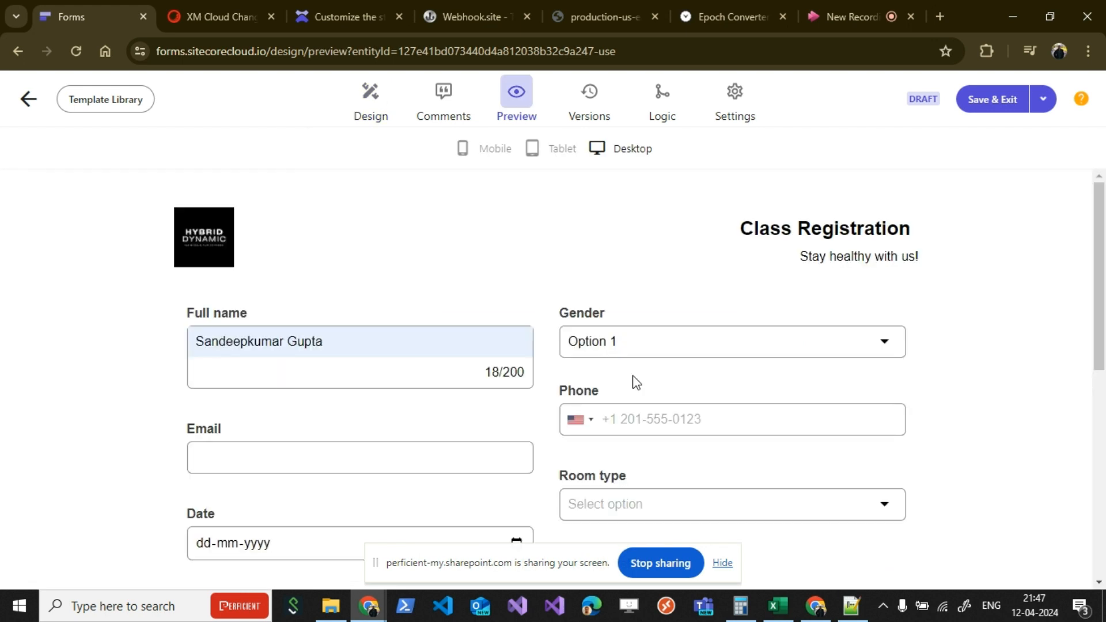
Step: Fill in the registrant's e-mail address and phone number in the form preview
click(325, 471)
click(403, 273)
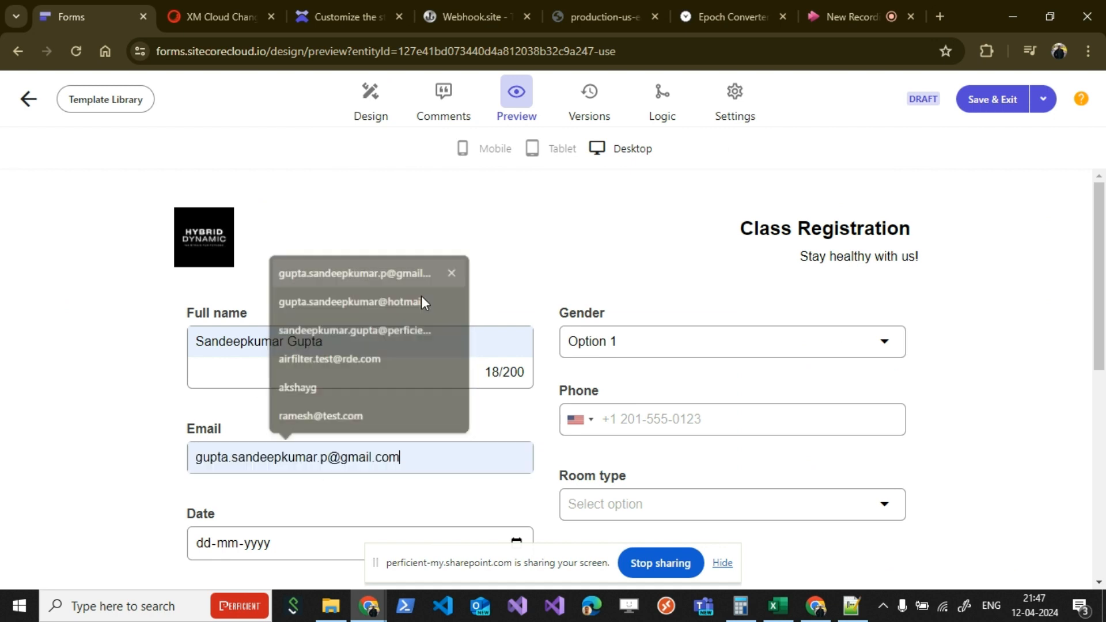
click(669, 431)
text(12)
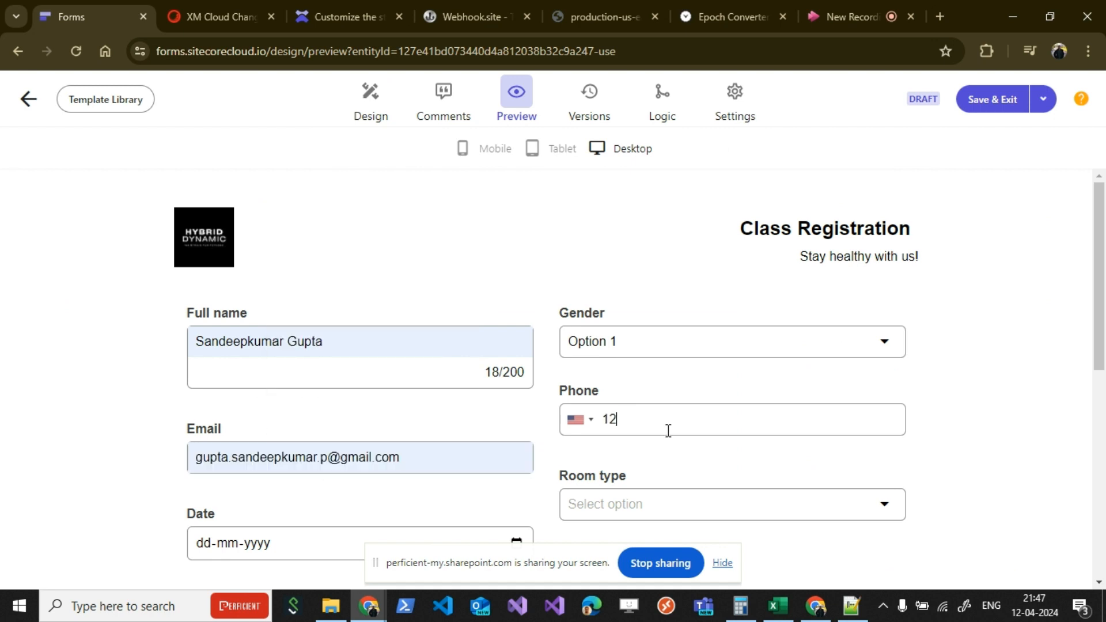
text(34567890)
Step: Set the room type to Option 1 and the date to today, 12-04-2024
scroll(506, 358, down, 3)
click(594, 348)
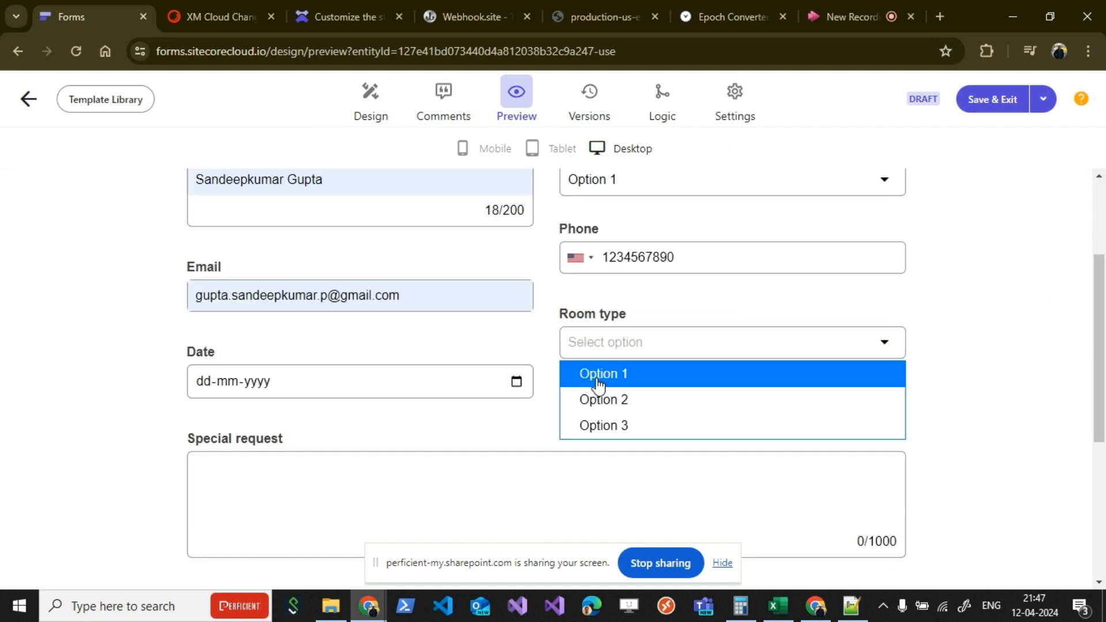
click(599, 383)
click(517, 382)
click(517, 383)
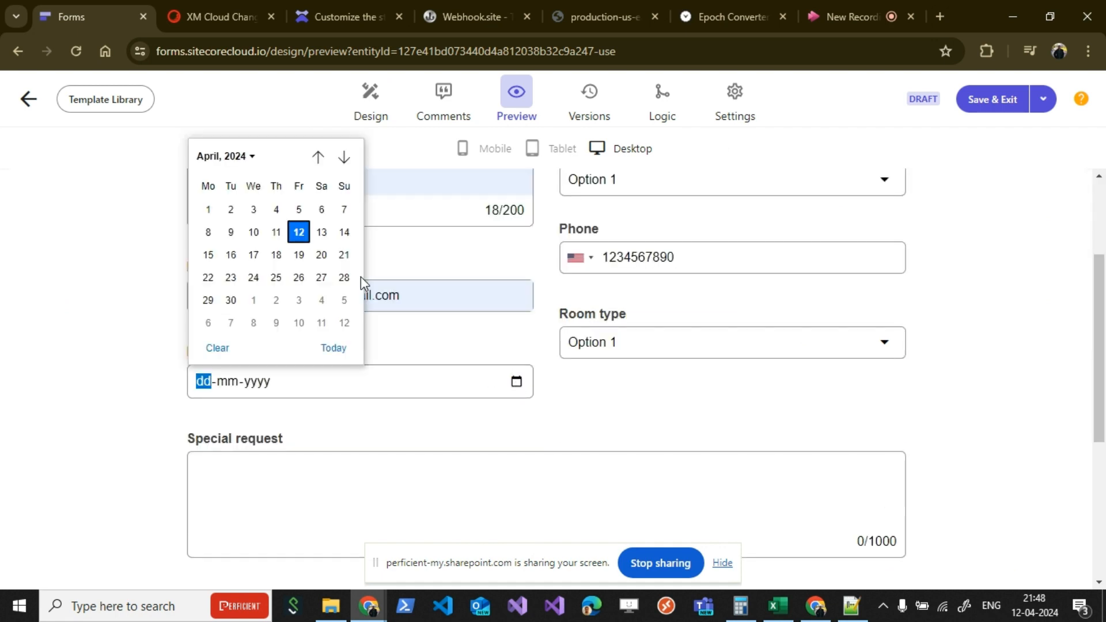
click(335, 349)
click(594, 429)
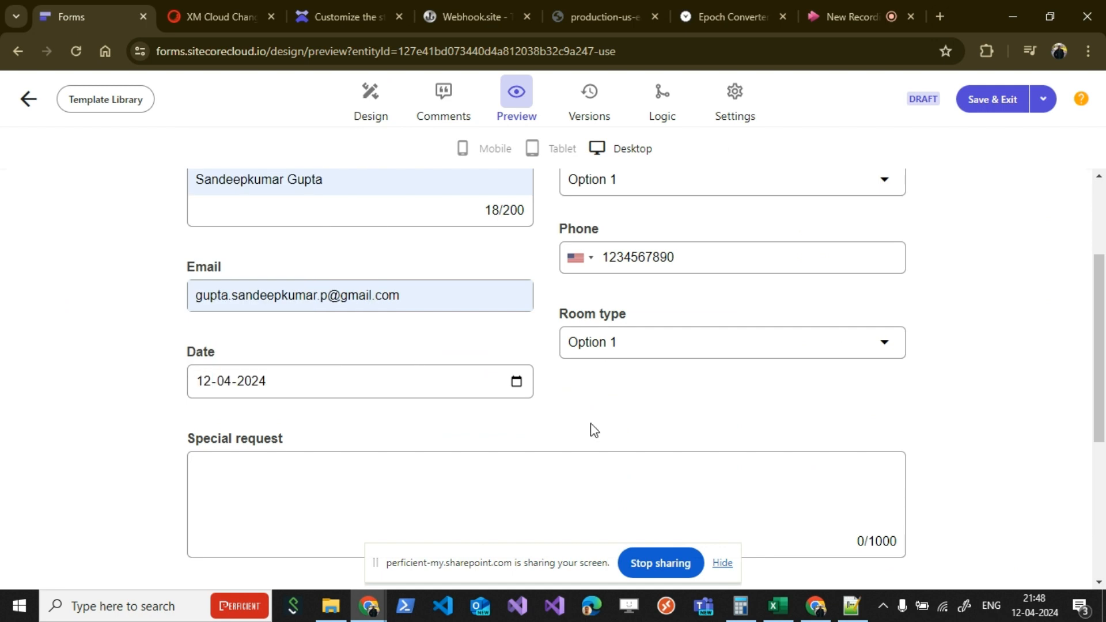
Step: Enter TEST as the special request, leaving the email updates and promotions option unchecked
scroll(514, 388, down, 1)
click(514, 388)
text(TEST)
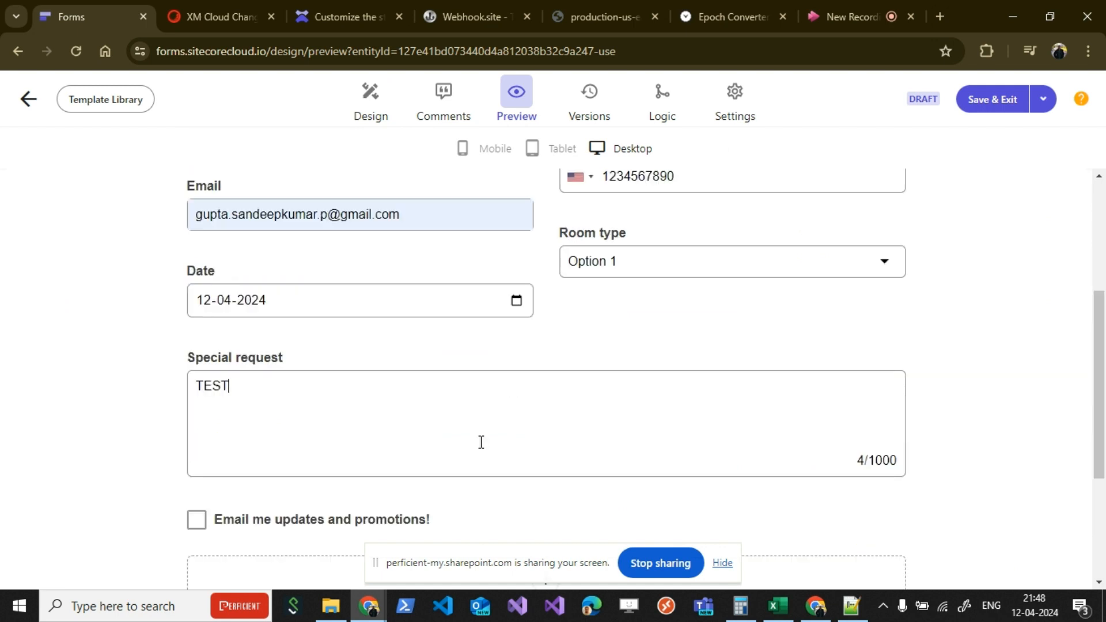
scroll(481, 442, down, 2)
click(340, 359)
click(338, 371)
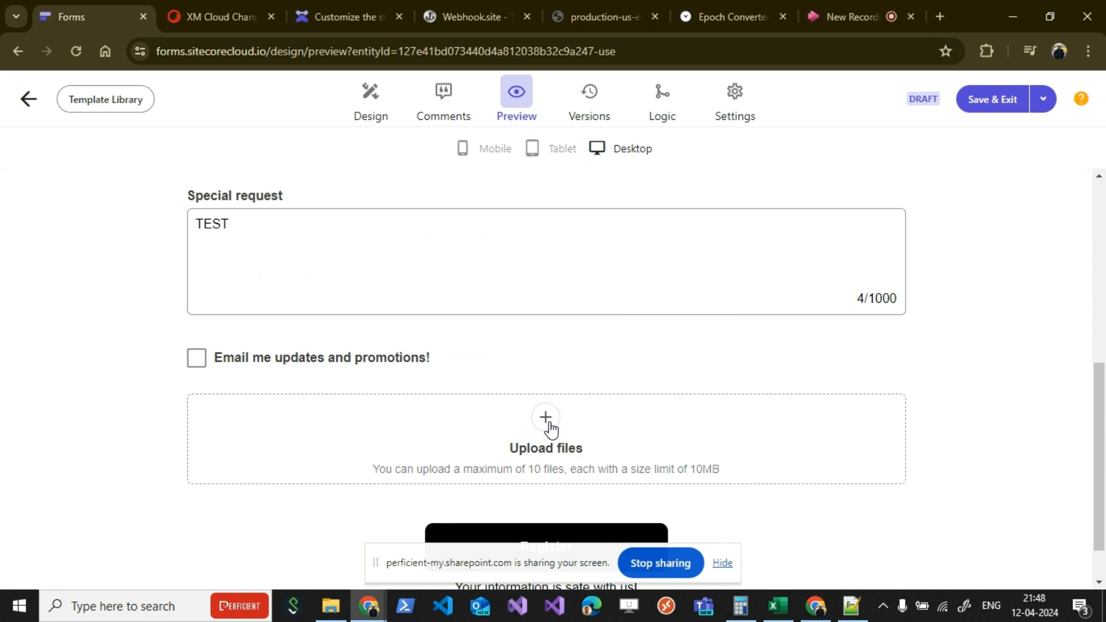
Step: Upload all the sample images from 1.jpg to 11.jpg at once through the form's file upload item
click(552, 429)
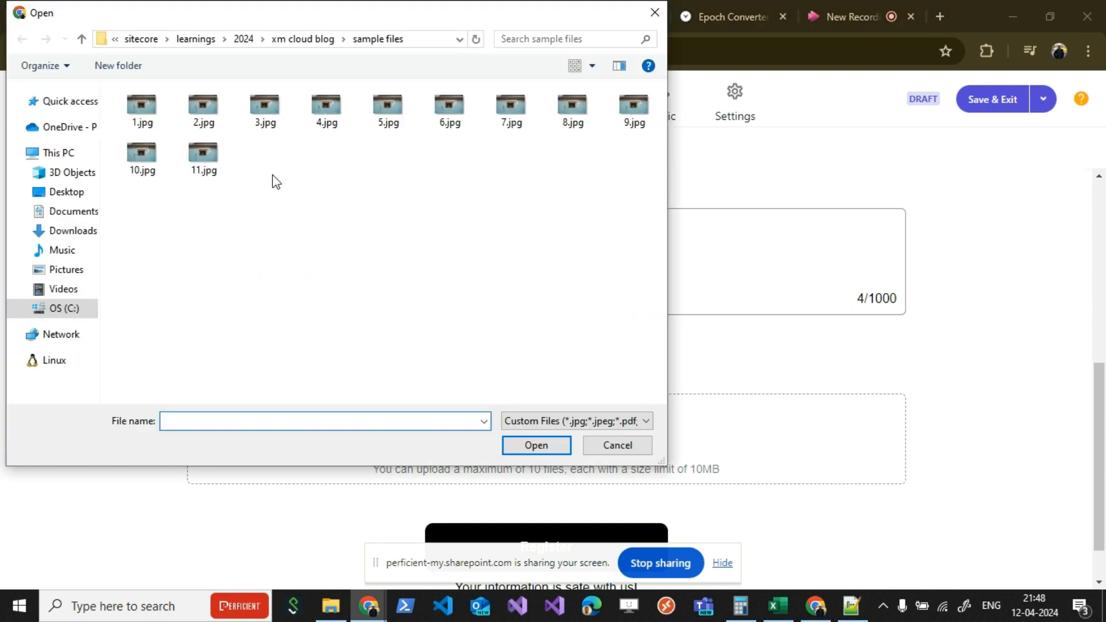
click(147, 204)
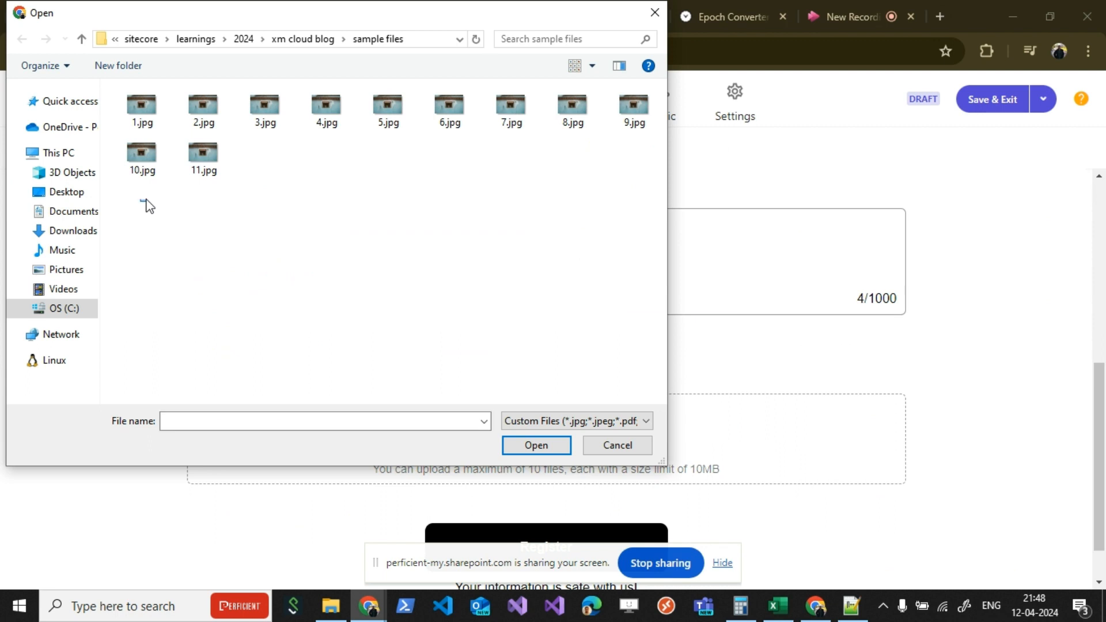
drag(146, 201, 671, 96)
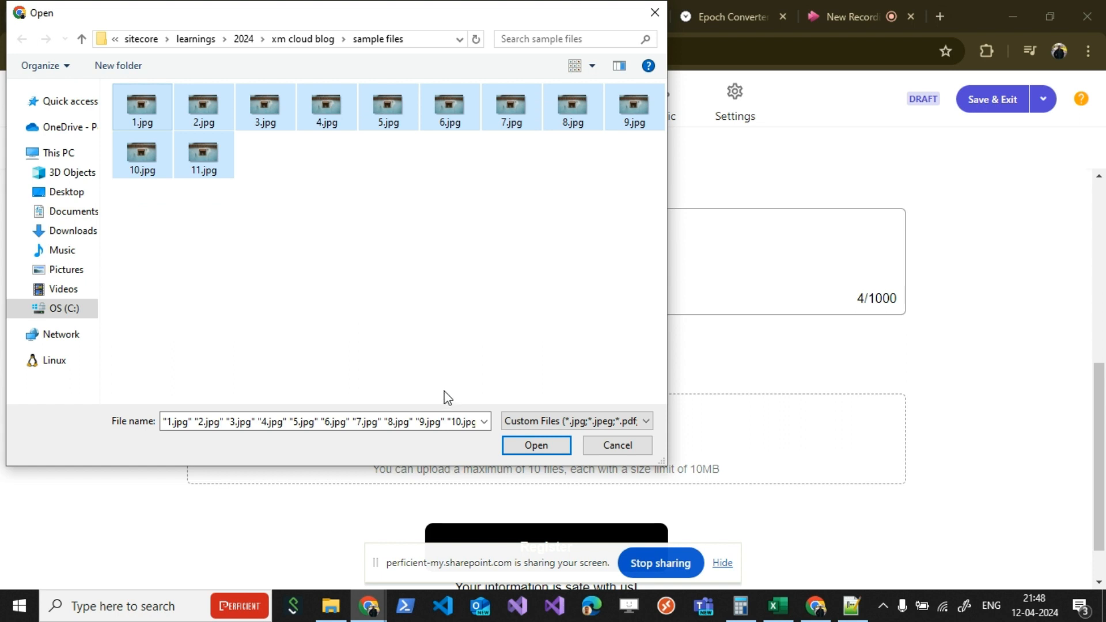
click(536, 445)
Step: Examine the list of uploaded files, their upload progress and the validation of the file count limit
scroll(673, 435, down, 5)
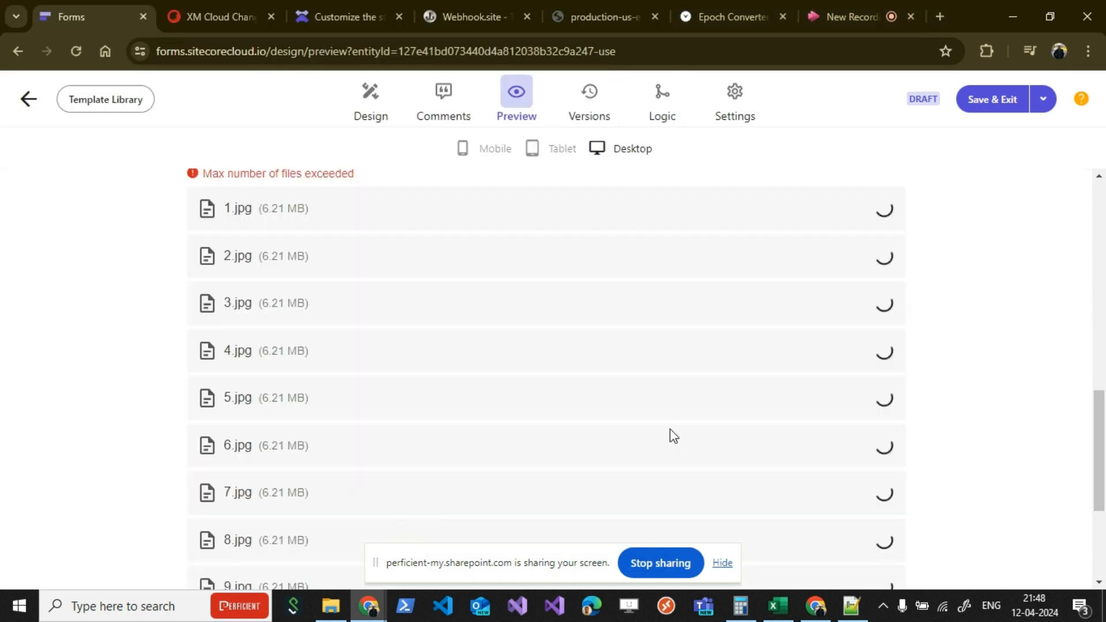
scroll(670, 430, down, 4)
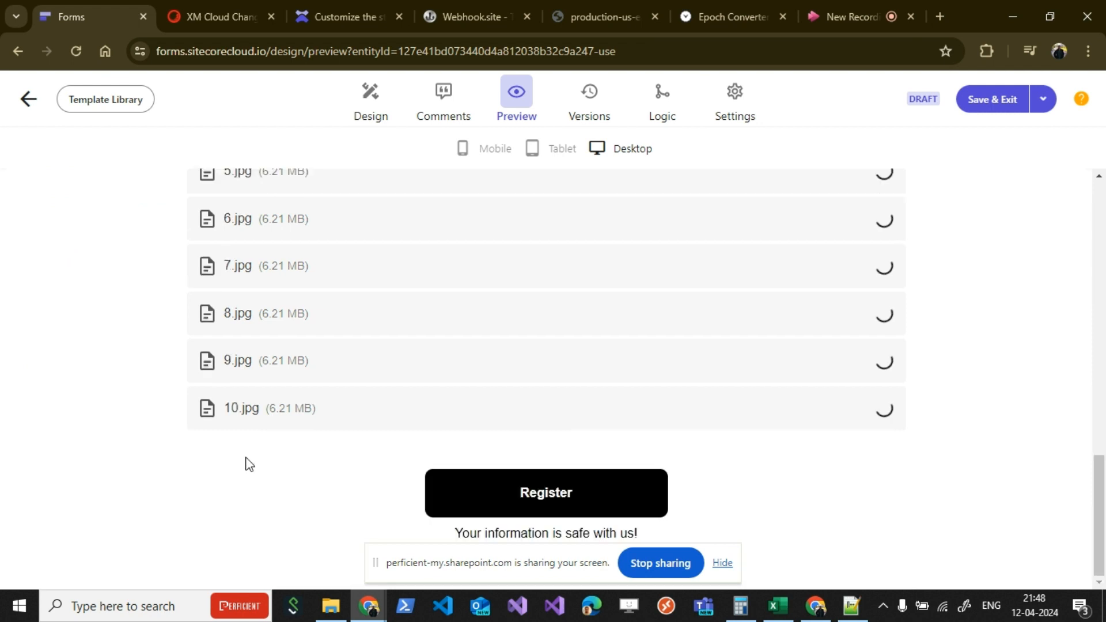
scroll(372, 460, up, 2)
scroll(371, 459, up, 5)
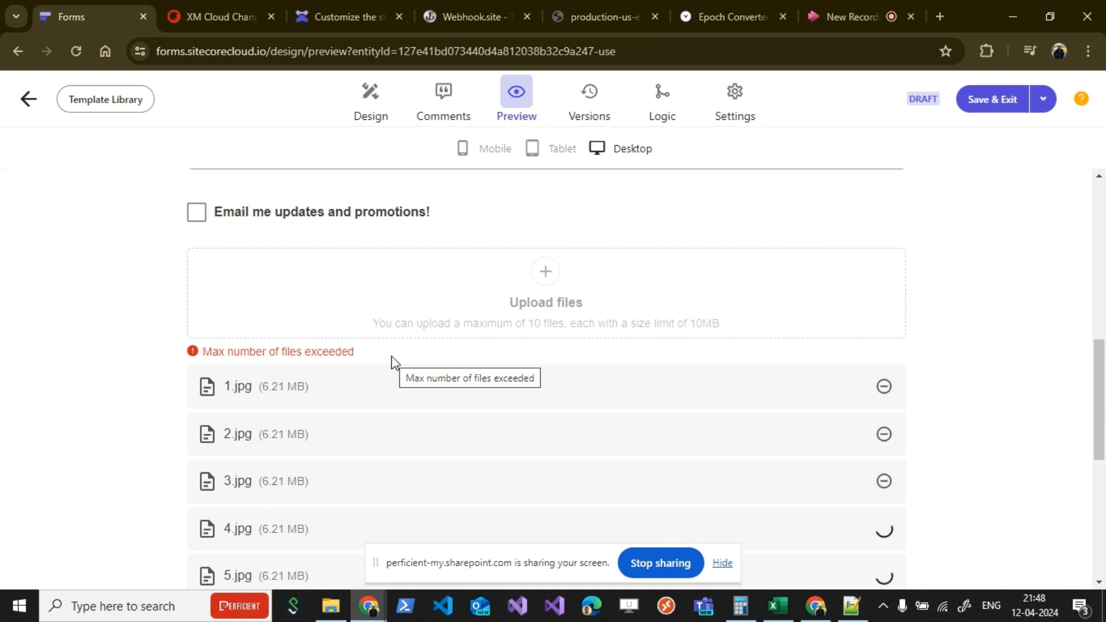
scroll(502, 361, down, 1)
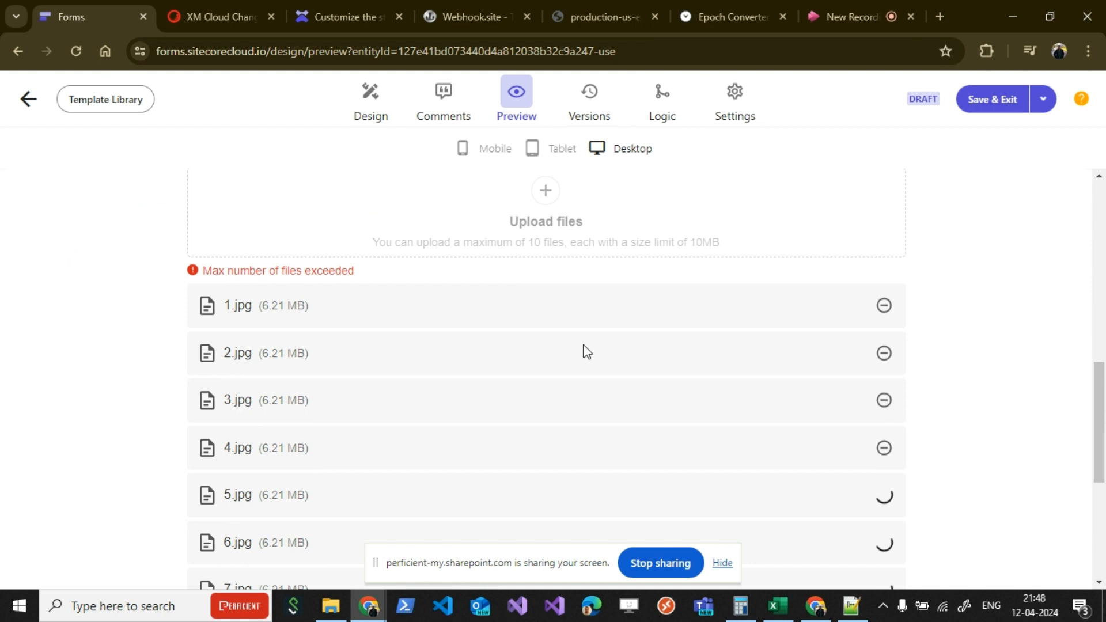
scroll(587, 352, down, 3)
scroll(586, 357, up, 3)
scroll(586, 358, up, 2)
scroll(586, 357, down, 4)
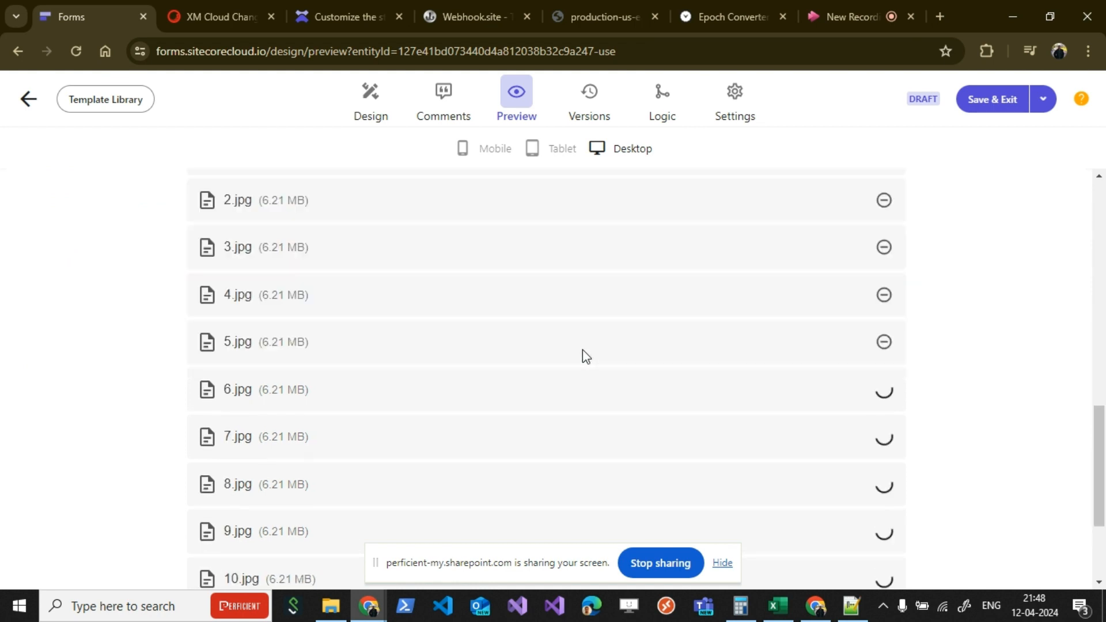
Step: Check that the uploads of 1.jpg to 10.jpg are complete and register with the filled-in form
scroll(583, 351, up, 3)
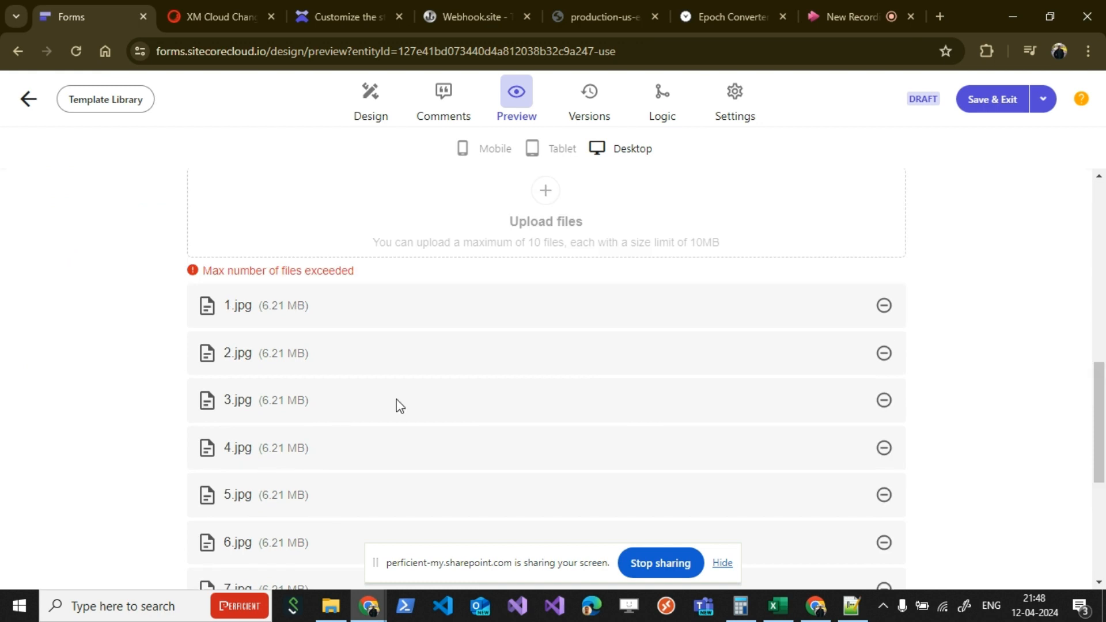
scroll(514, 333, up, 1)
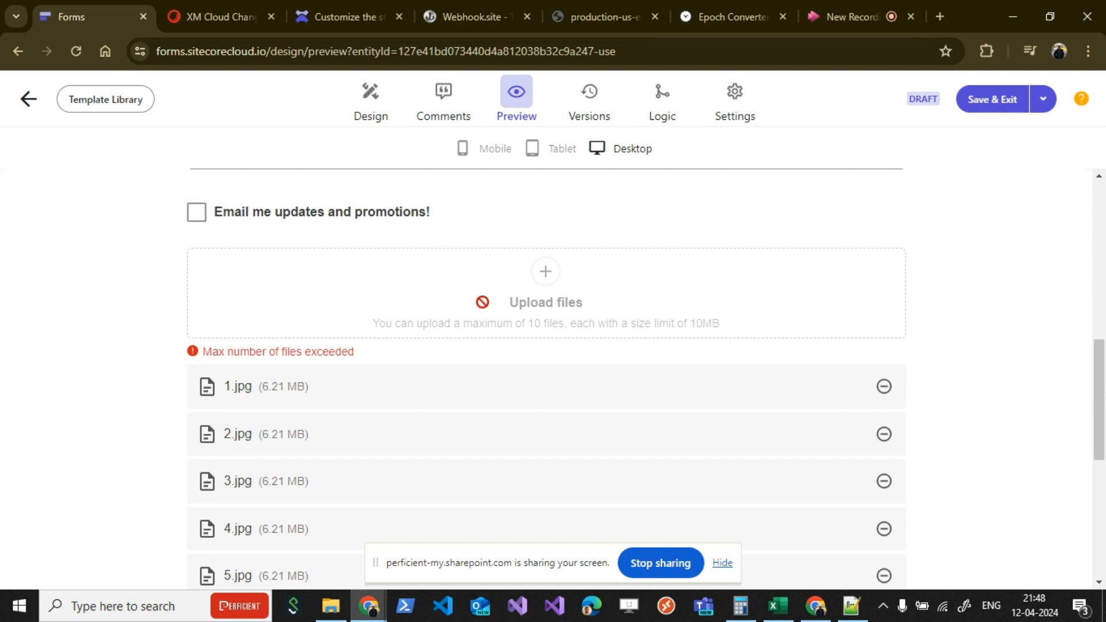
scroll(495, 368, down, 1)
scroll(493, 362, down, 5)
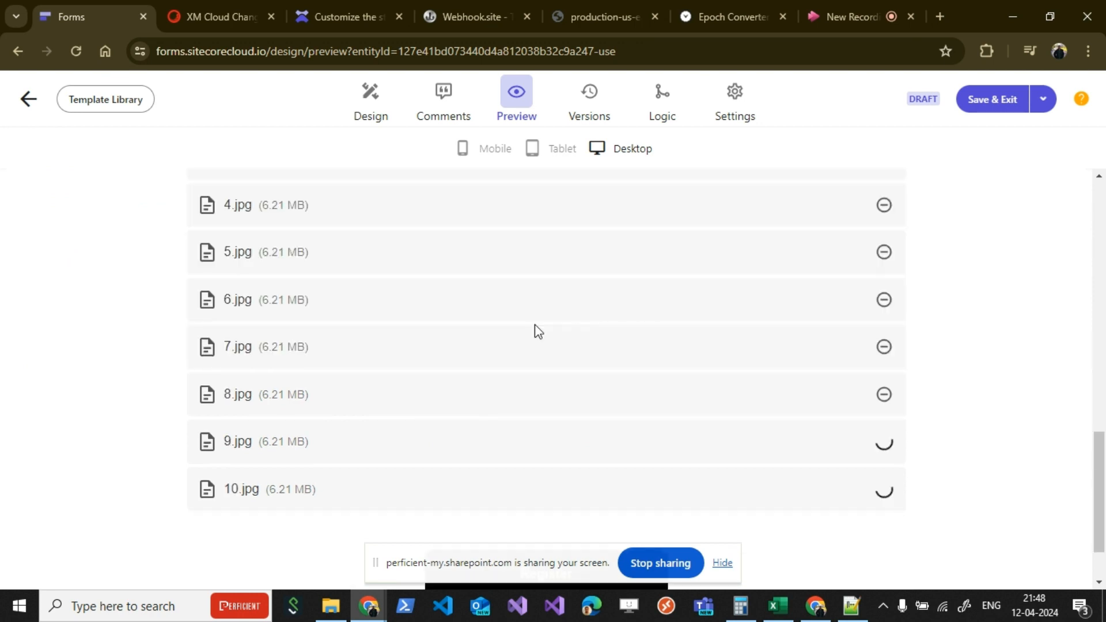
scroll(535, 324, up, 6)
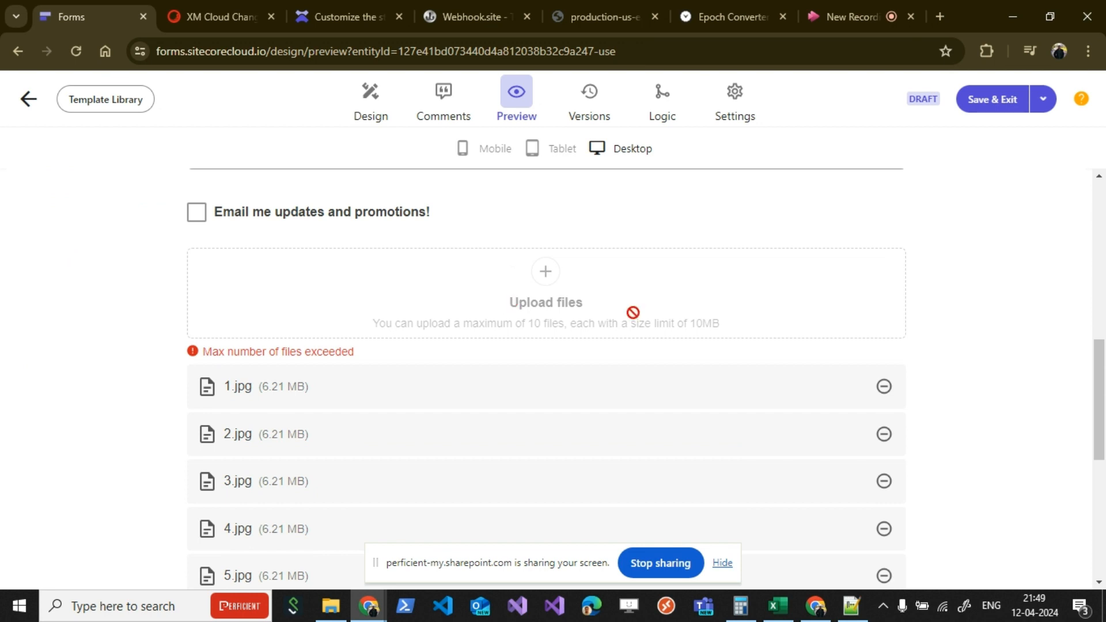
scroll(961, 398, down, 7)
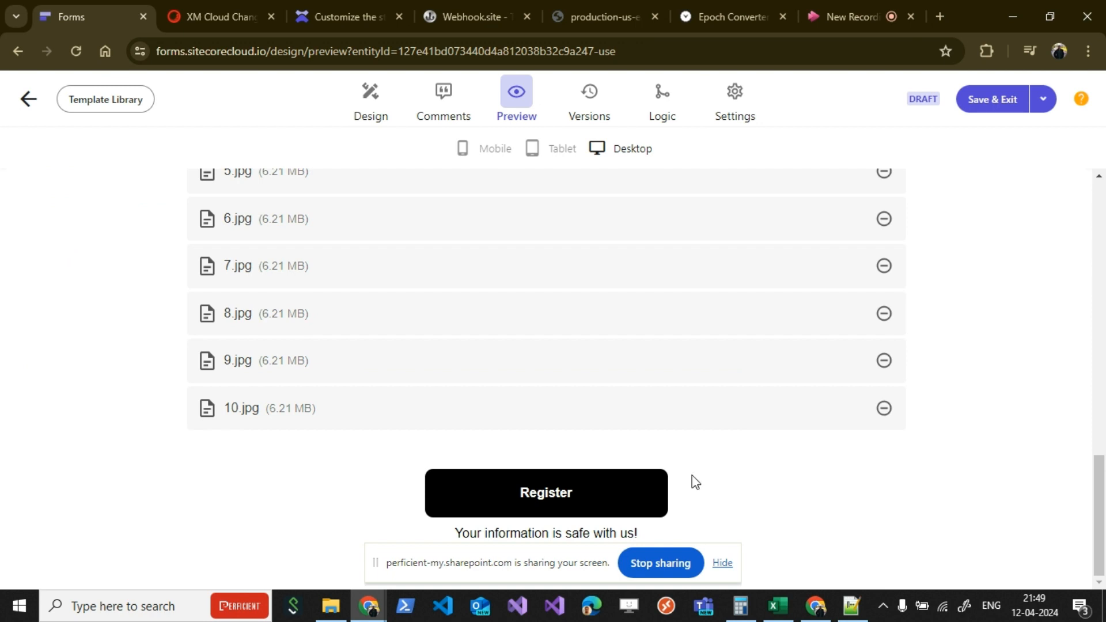
click(583, 499)
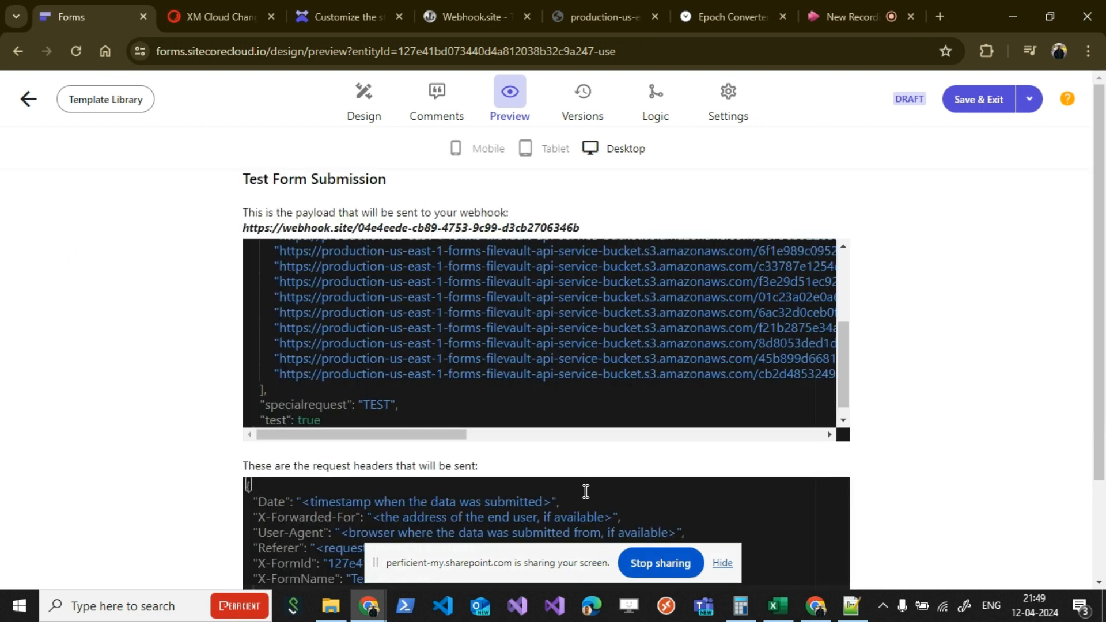
Step: Review the uploaded file URLs and request headers in the test form submission, and submit it to the webhook
scroll(906, 392, down, 1)
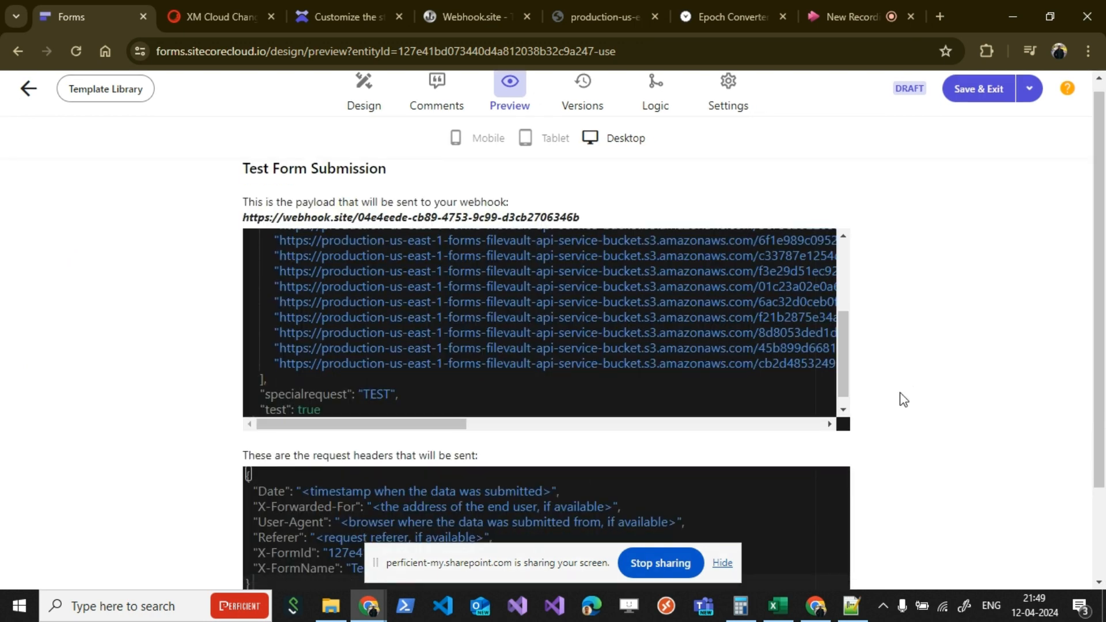
scroll(900, 393, up, 1)
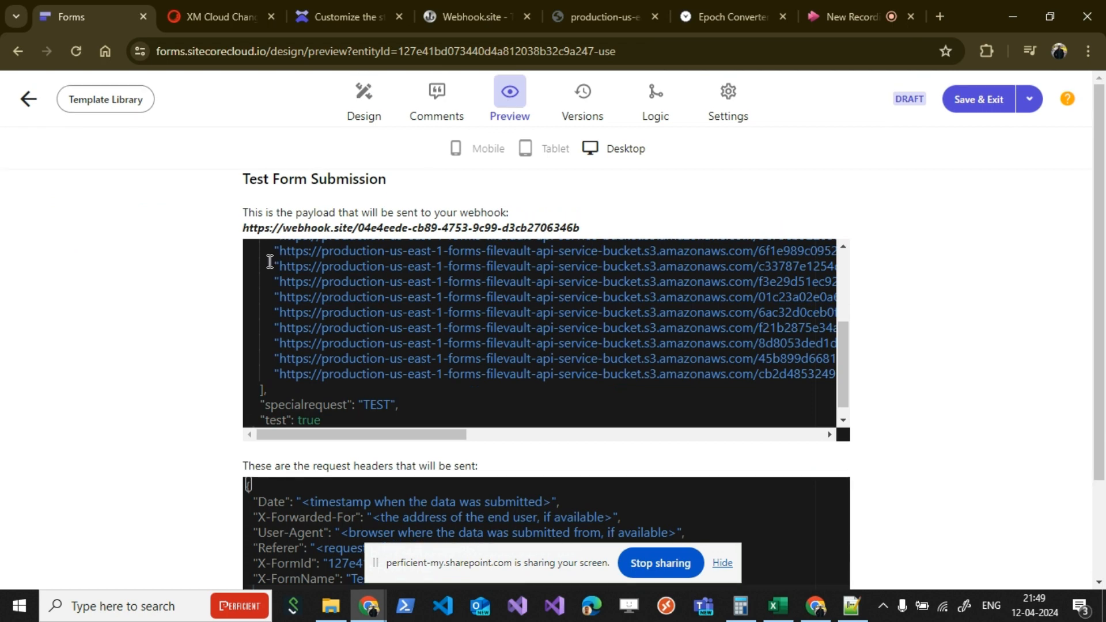
scroll(334, 318, up, 3)
scroll(582, 327, down, 2)
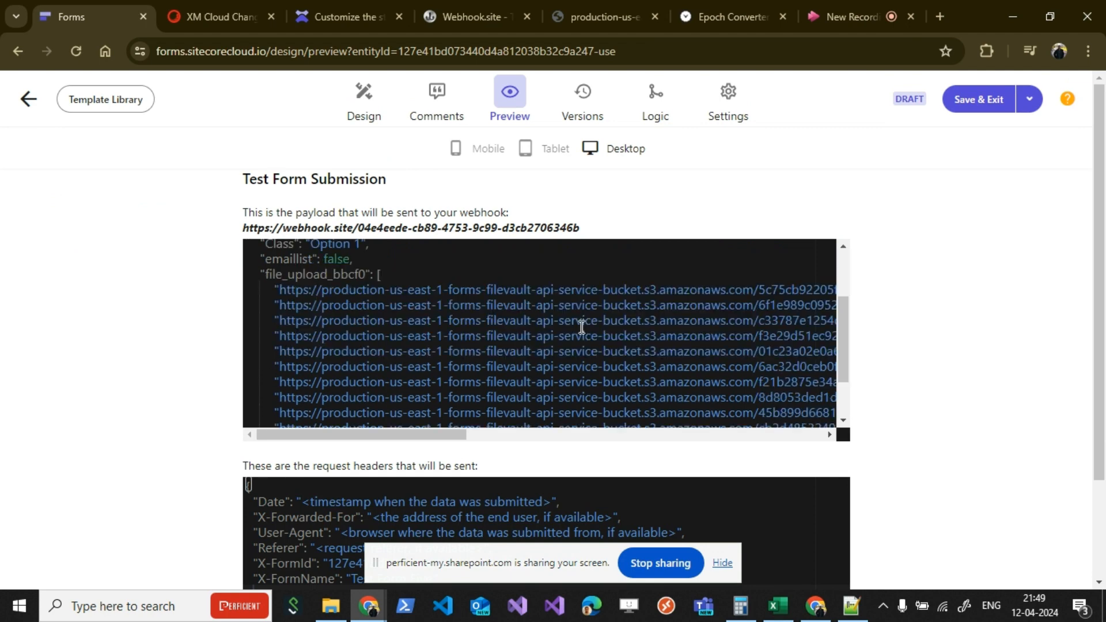
mouse_move(280, 294)
mouse_down()
mouse_move(637, 303)
mouse_move(835, 292)
mouse_move(720, 319)
mouse_up()
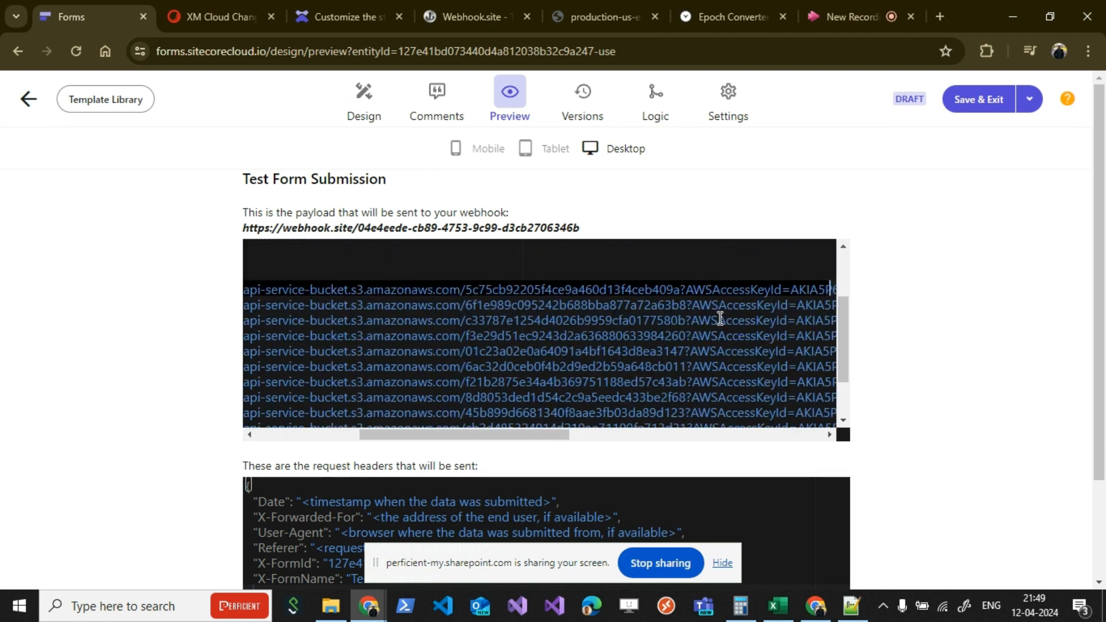
mouse_move(532, 440)
mouse_down()
mouse_move(723, 445)
mouse_move(421, 435)
mouse_up()
scroll(771, 415, down, 4)
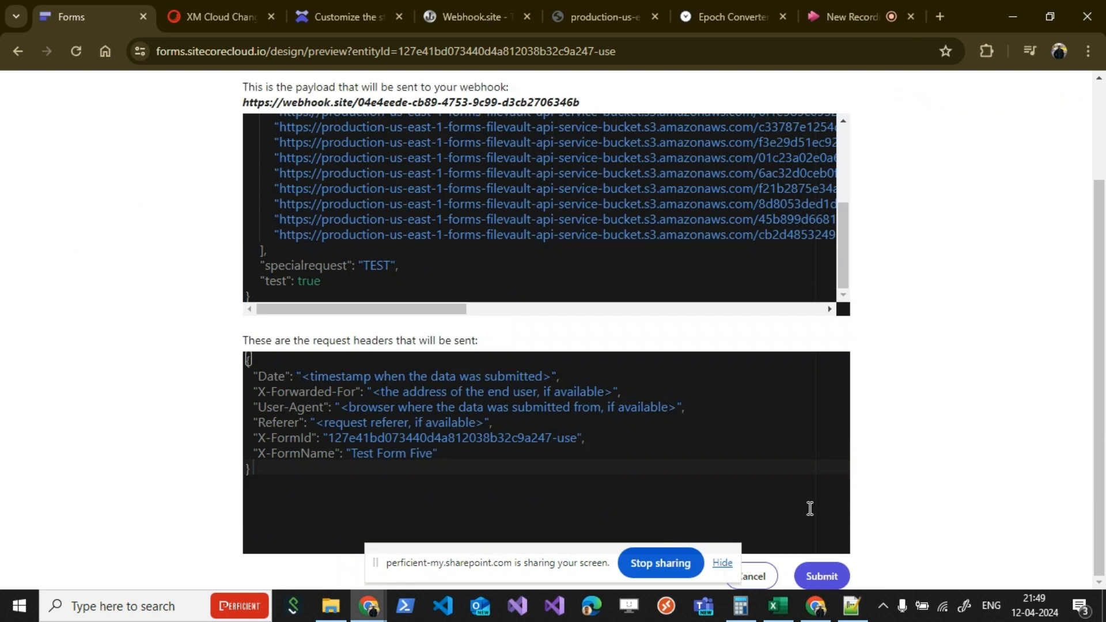
scroll(810, 508, up, 2)
scroll(754, 485, down, 2)
click(830, 578)
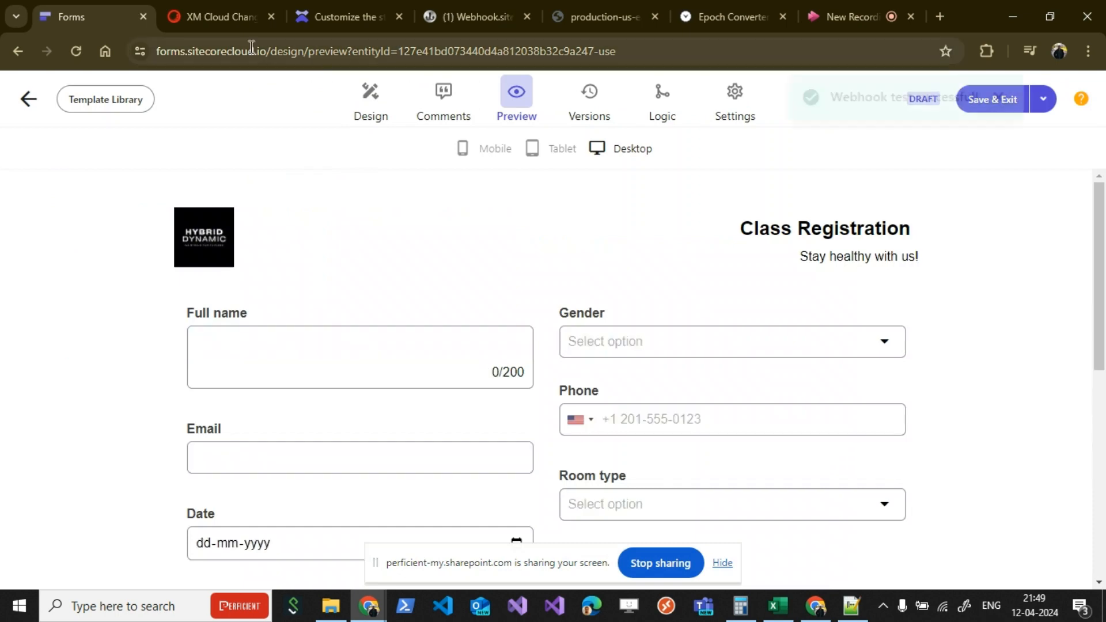
Step: Switch to Webhook.site and show the file_upload_bbcf0 URLs in the newest request's raw content
click(478, 18)
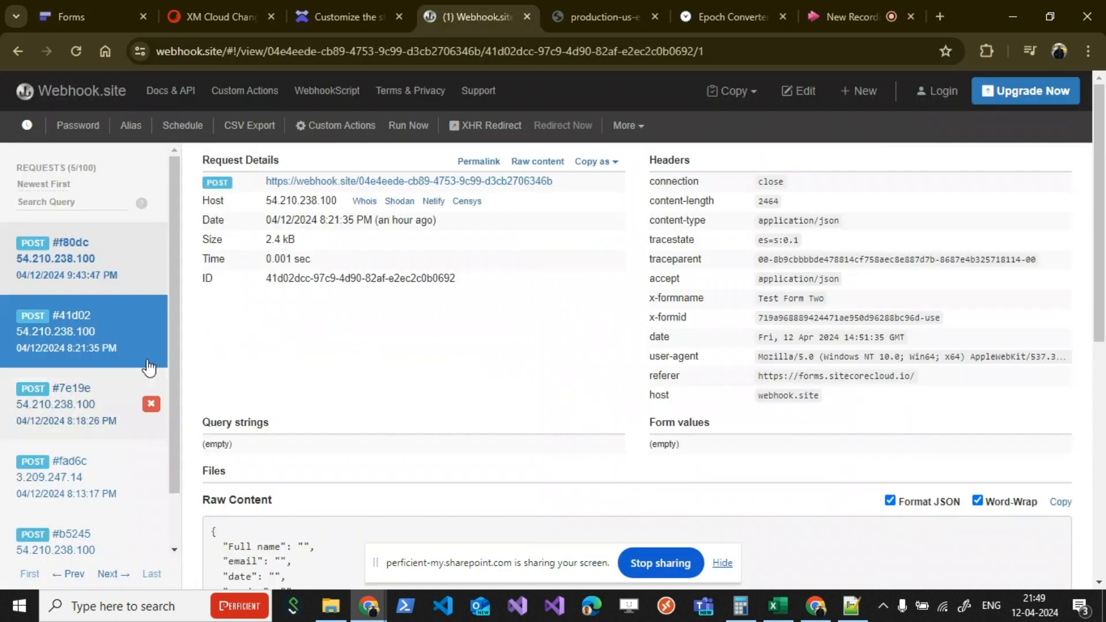
scroll(571, 352, down, 5)
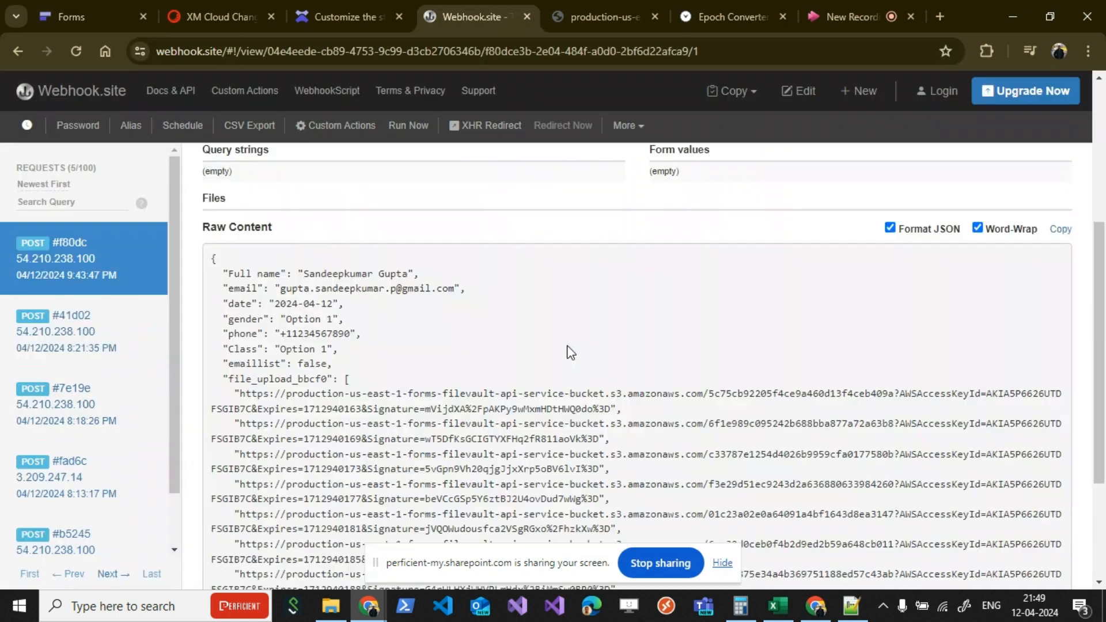
scroll(423, 336, down, 2)
scroll(422, 336, down, 1)
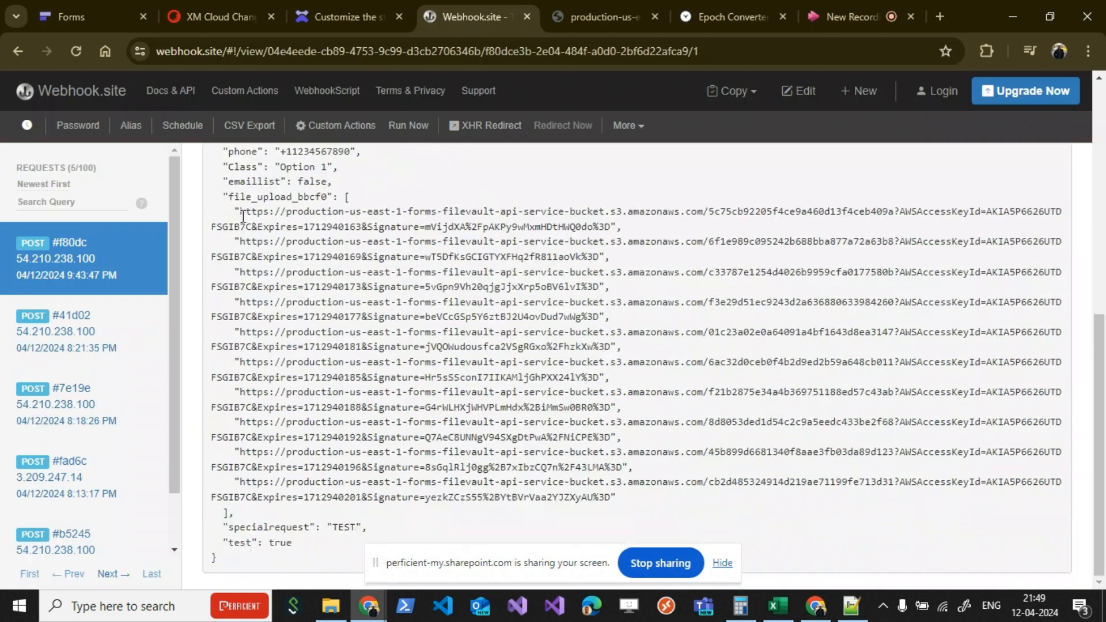
Step: Open the first uploaded file's URL from the file_upload_bbcf0 list in a new tab
mouse_move(242, 214)
mouse_down()
mouse_move(434, 238)
mouse_move(610, 225)
mouse_up()
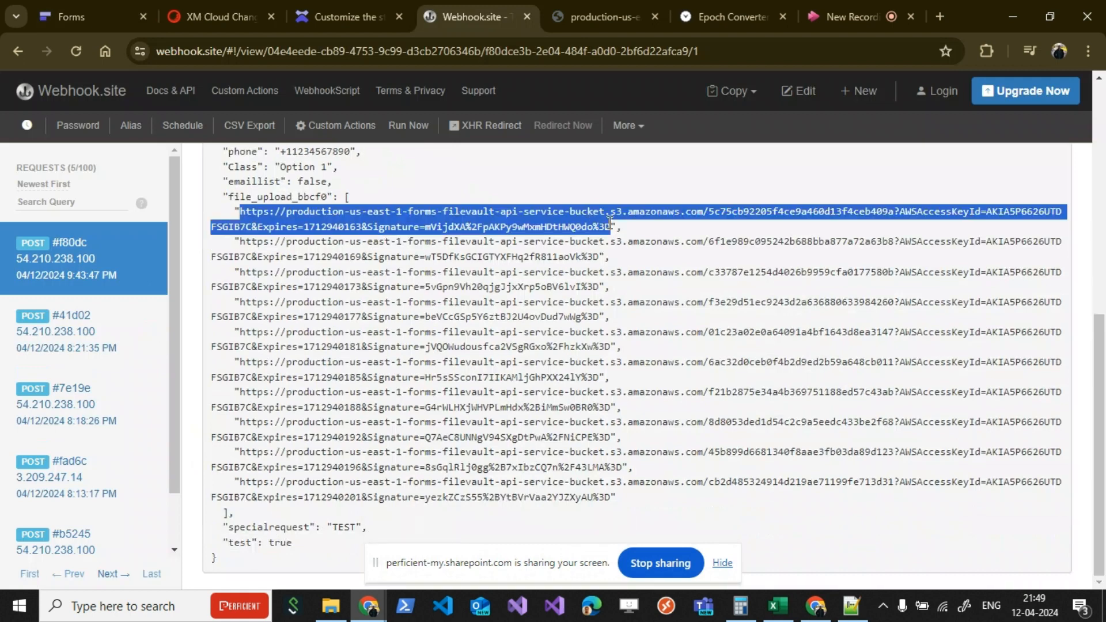
right_click(474, 225)
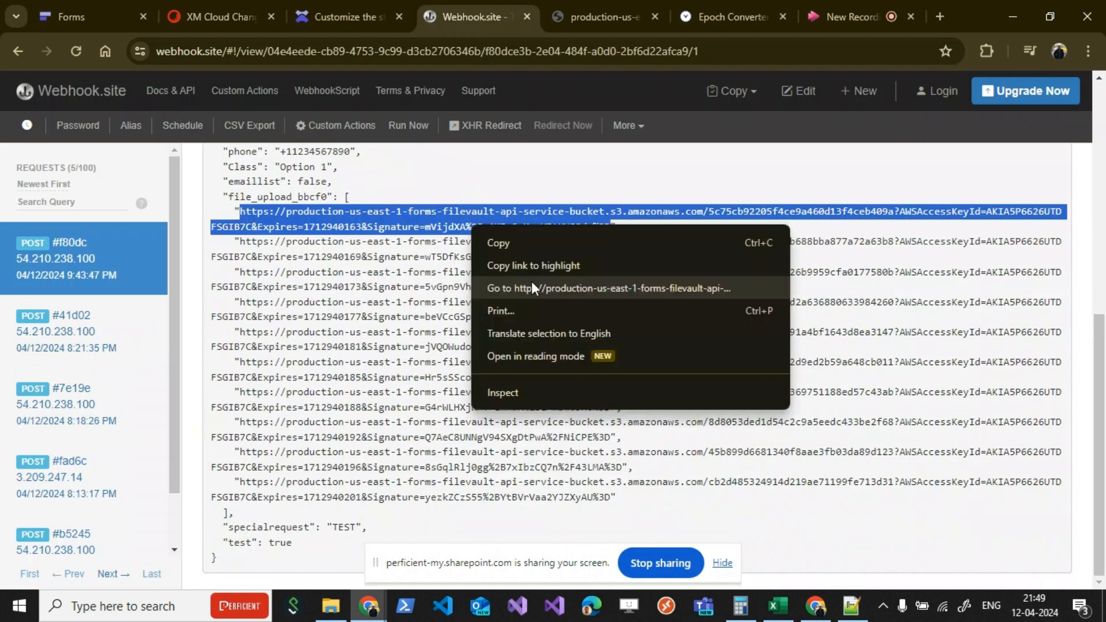
click(531, 288)
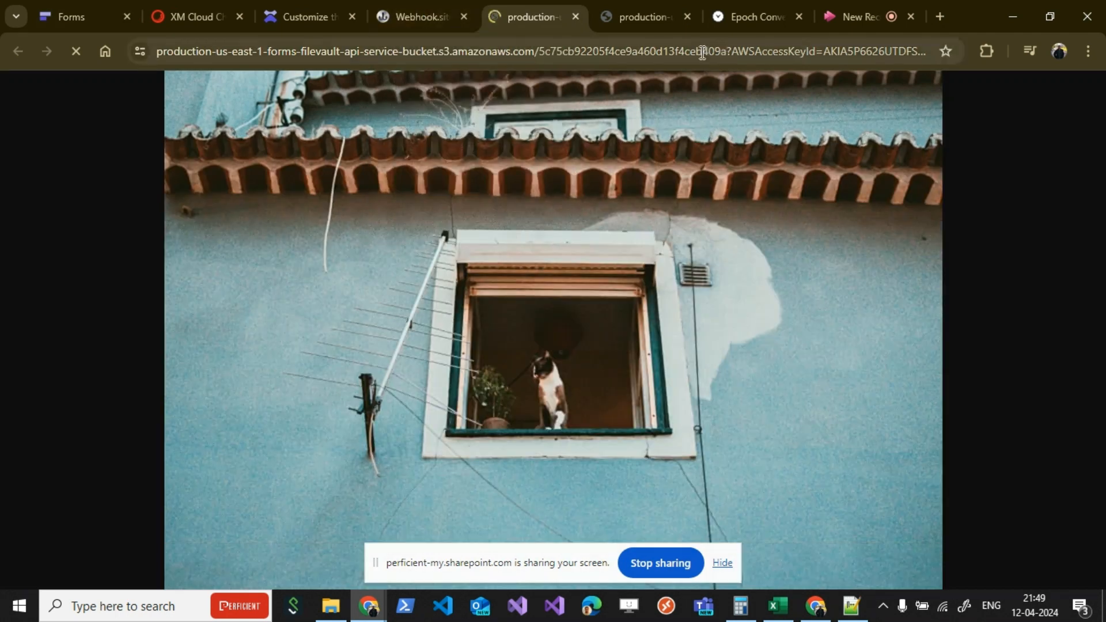
click(814, 53)
click(813, 52)
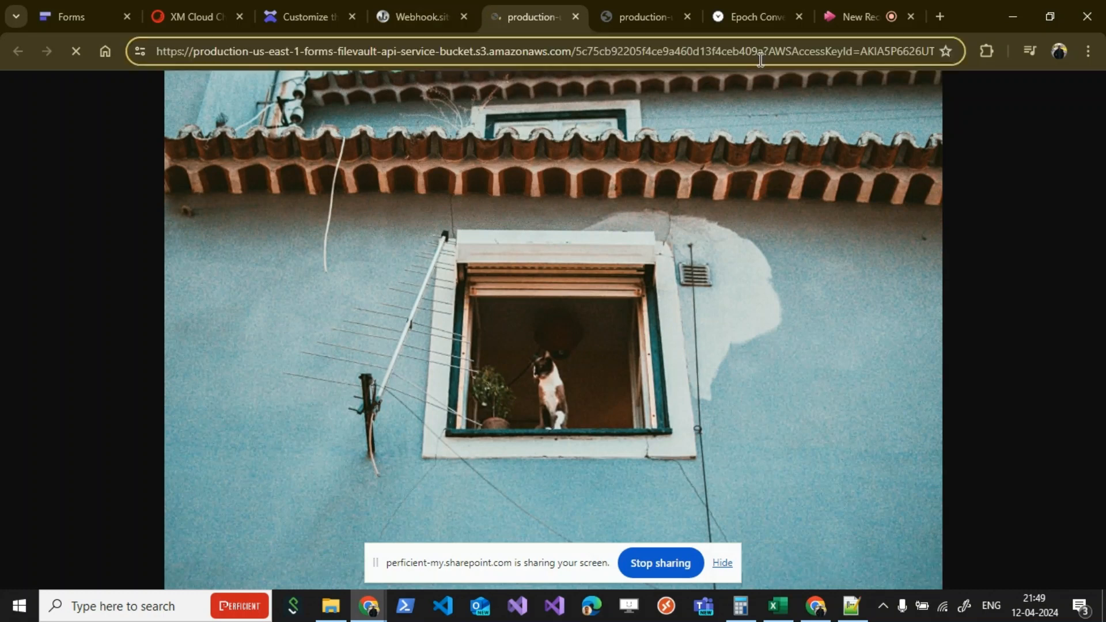
key(Right)
key(Right)
key(Right)
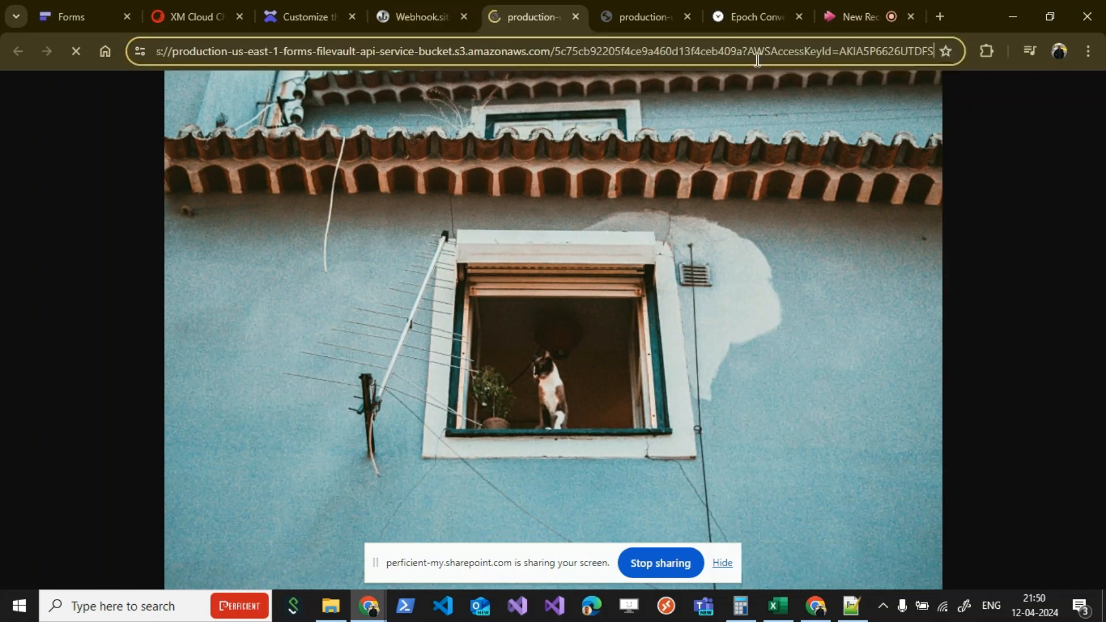
key(Right)
key(Right)
key(Right)
key(Right)
key(Right)
key(Right)
key(Right)
key(Right)
key(Right)
key(Right)
key(Right)
key(Right)
key(Right)
key(Right)
key(Right)
key(Right)
key(Right)
key(Right)
key(Right)
key(Right)
key(Right)
key(Right)
key(Right)
key(Right)
key(Right)
key(Right)
key(Right)
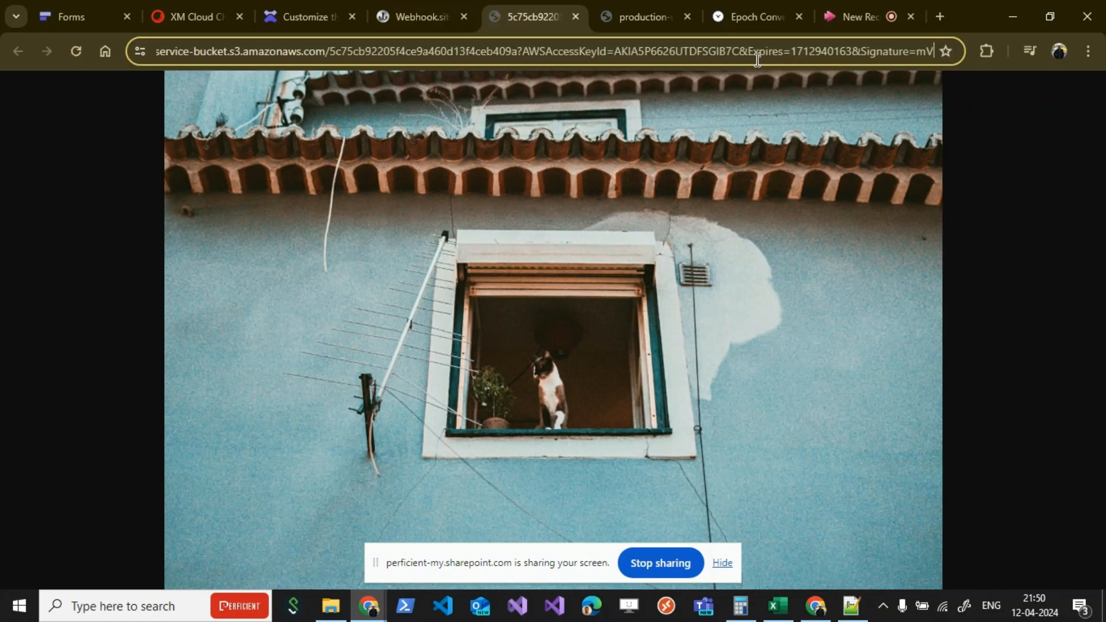
key(Right)
double_click(818, 51)
key(ctrl+c)
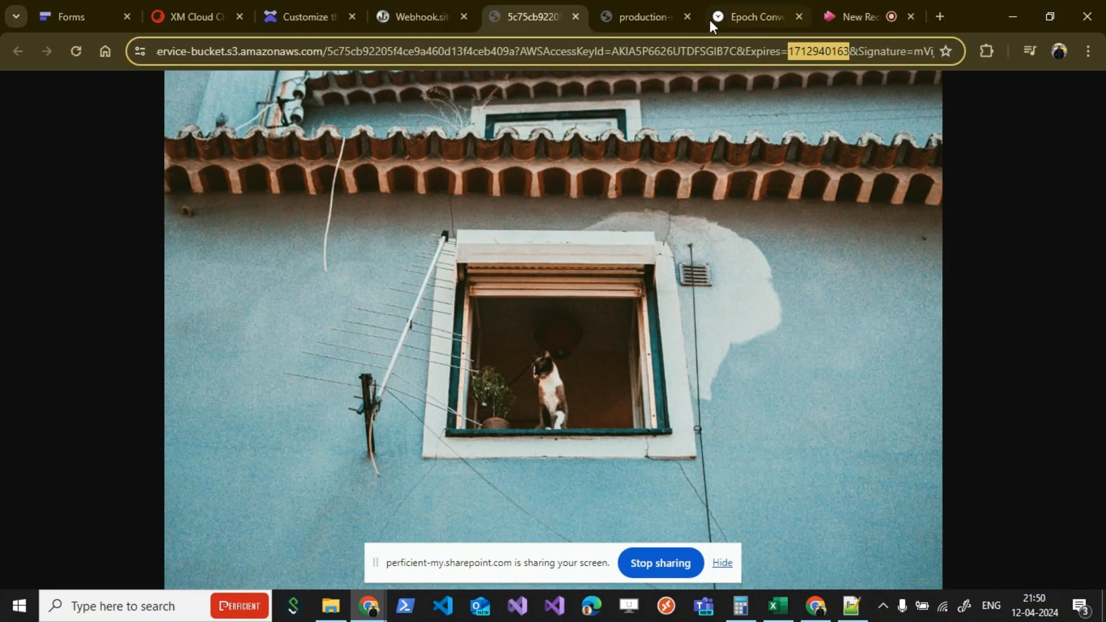
click(751, 19)
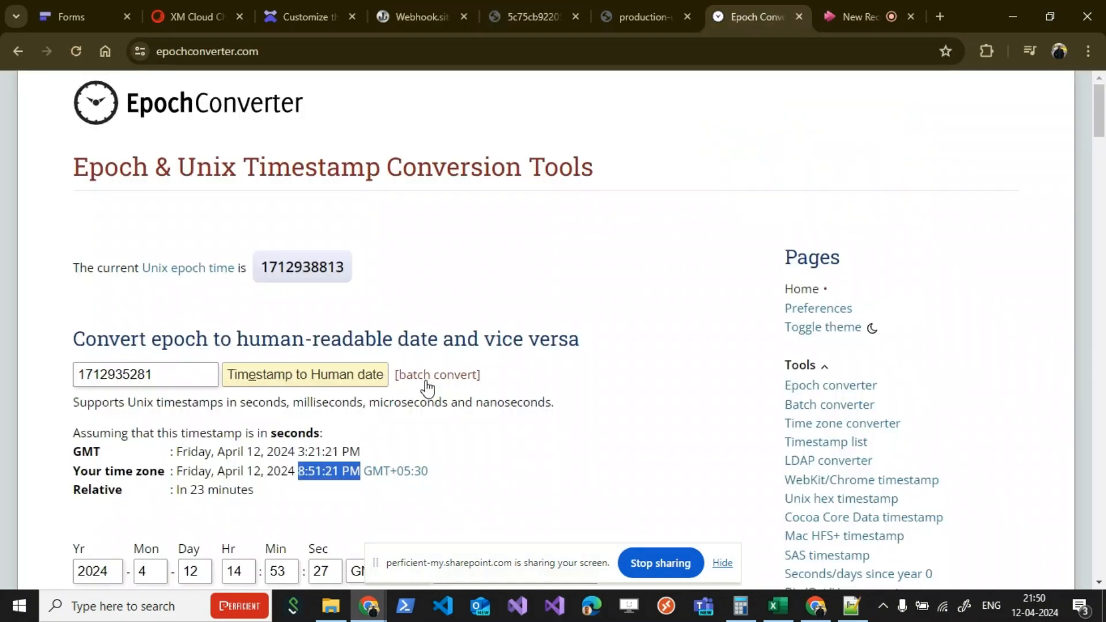
scroll(176, 212, down, 3)
double_click(176, 212)
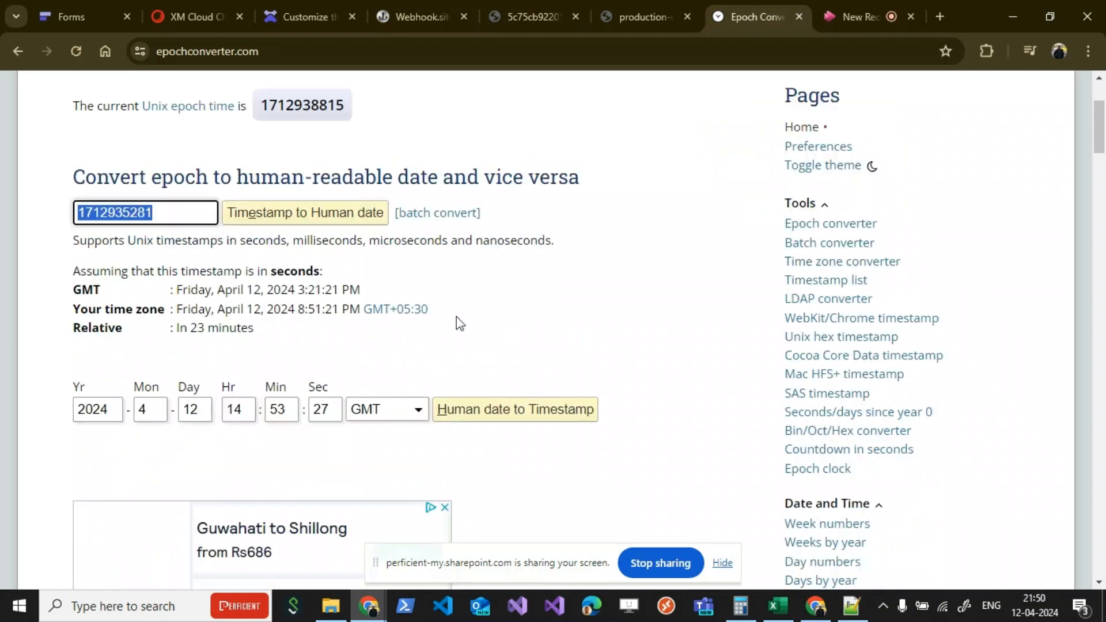
key(ctrl+v)
key(Return)
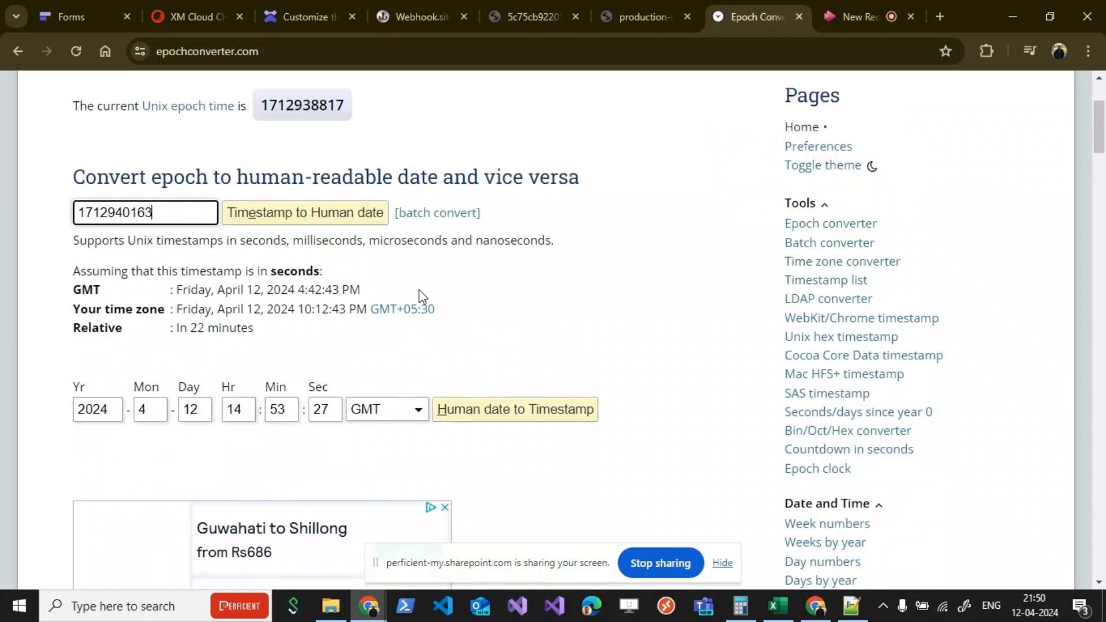
Step: Copy the converted local time 10:12:43 into the First File's Expire time cell E3 in the Excel workbook Book1
click(302, 315)
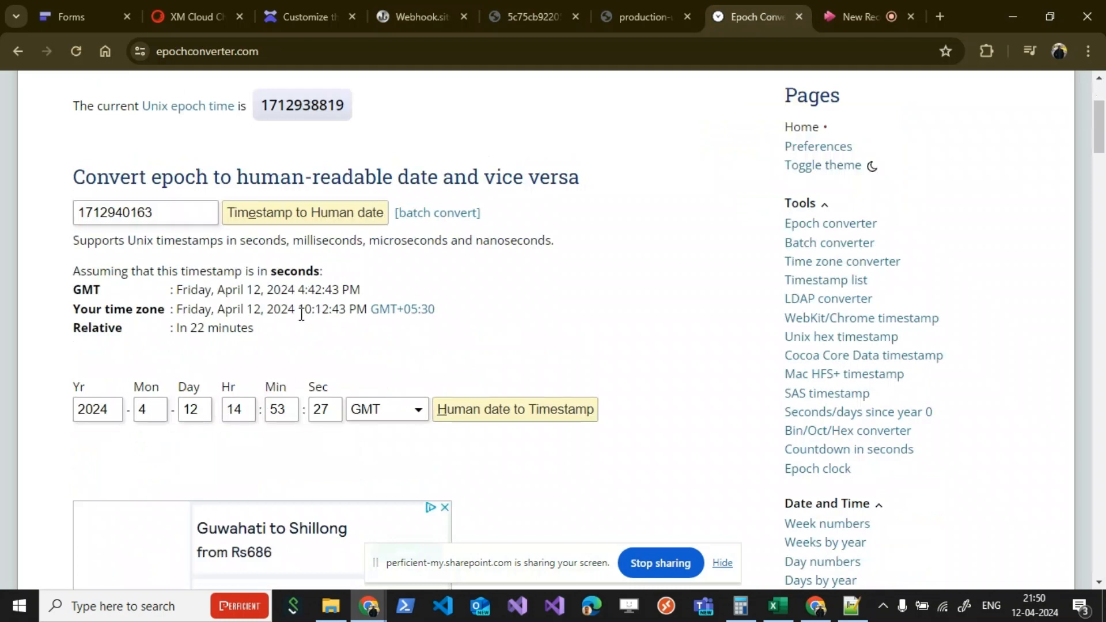
drag(302, 314, 347, 314)
key(ctrl+c)
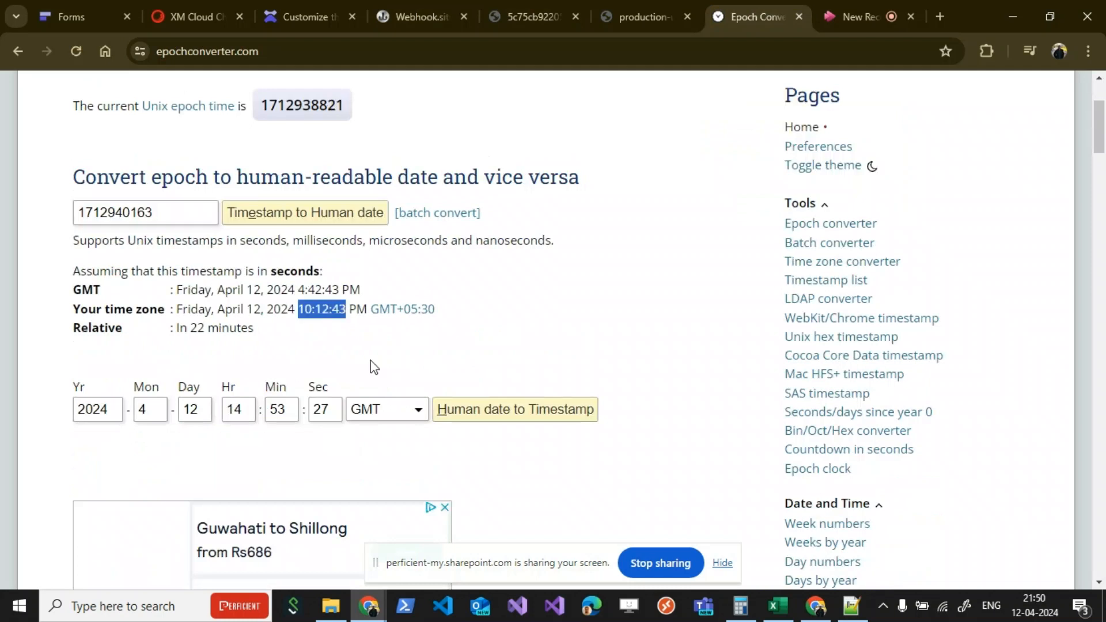
key(alt+Tab)
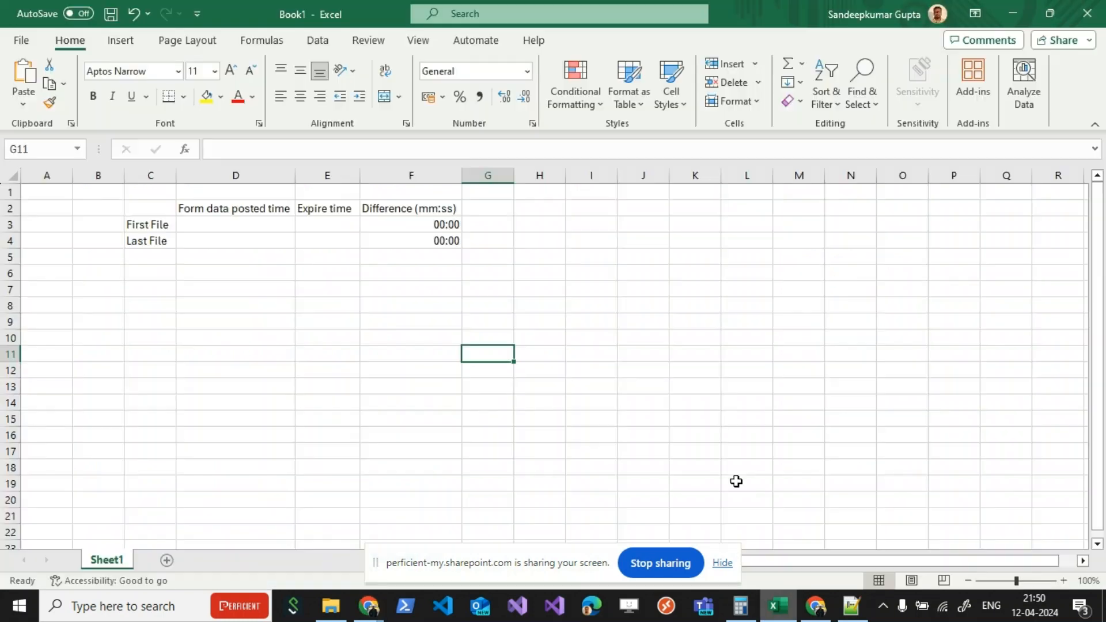
click(327, 225)
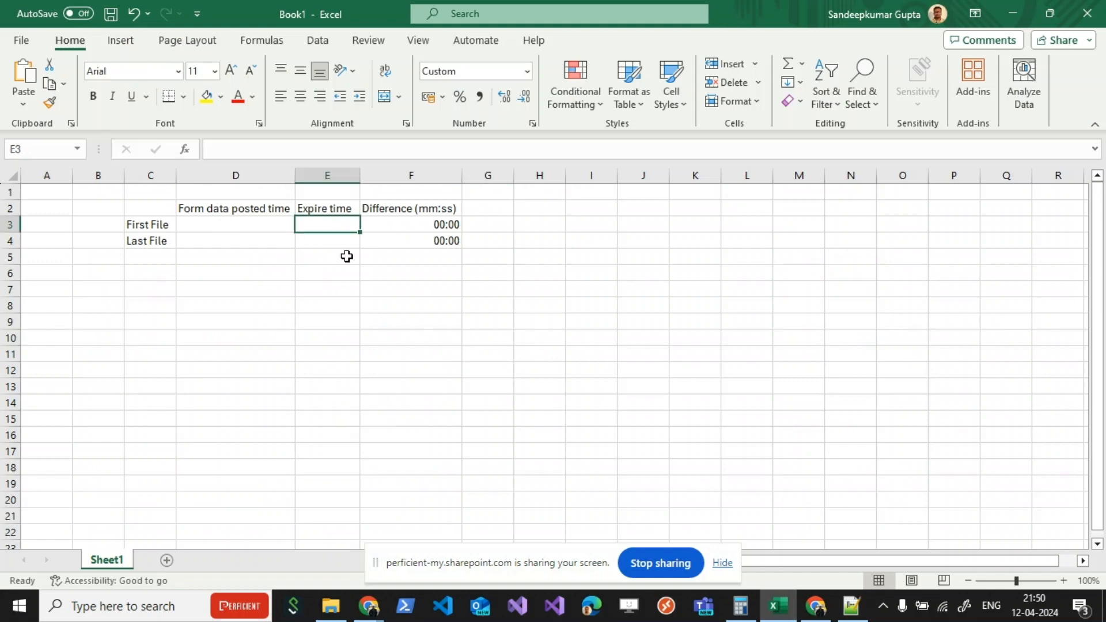
key(ctrl+v)
Step: Copy the request's time 9:43:47 PM from Webhook.site into the First File's Form data posted time cell D3 in Excel
key(alt+Tab)
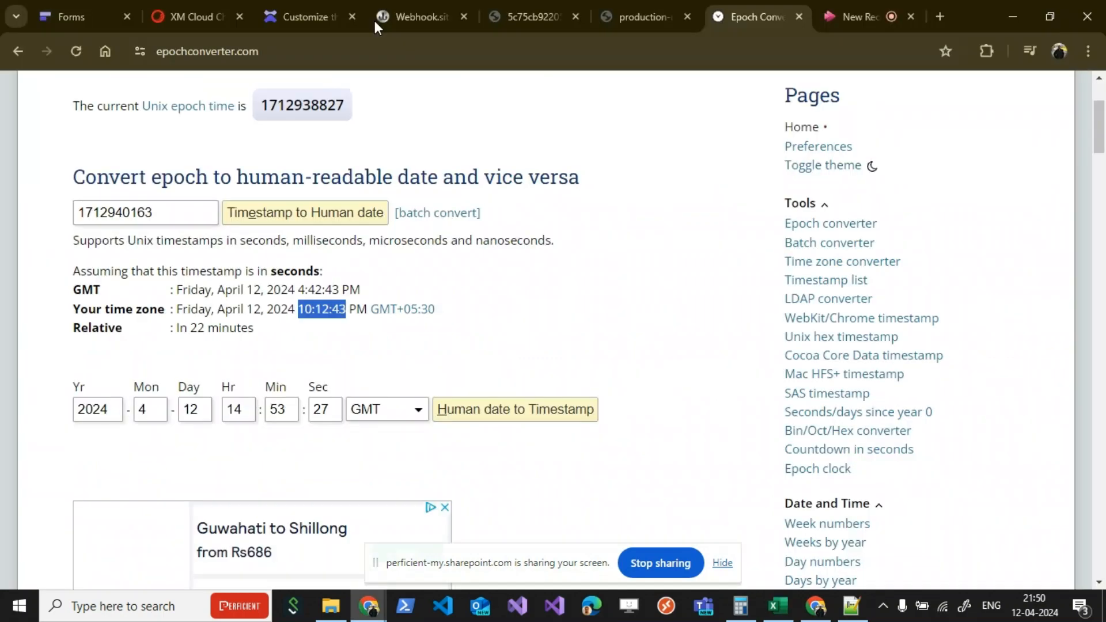
click(373, 19)
scroll(447, 299, up, 7)
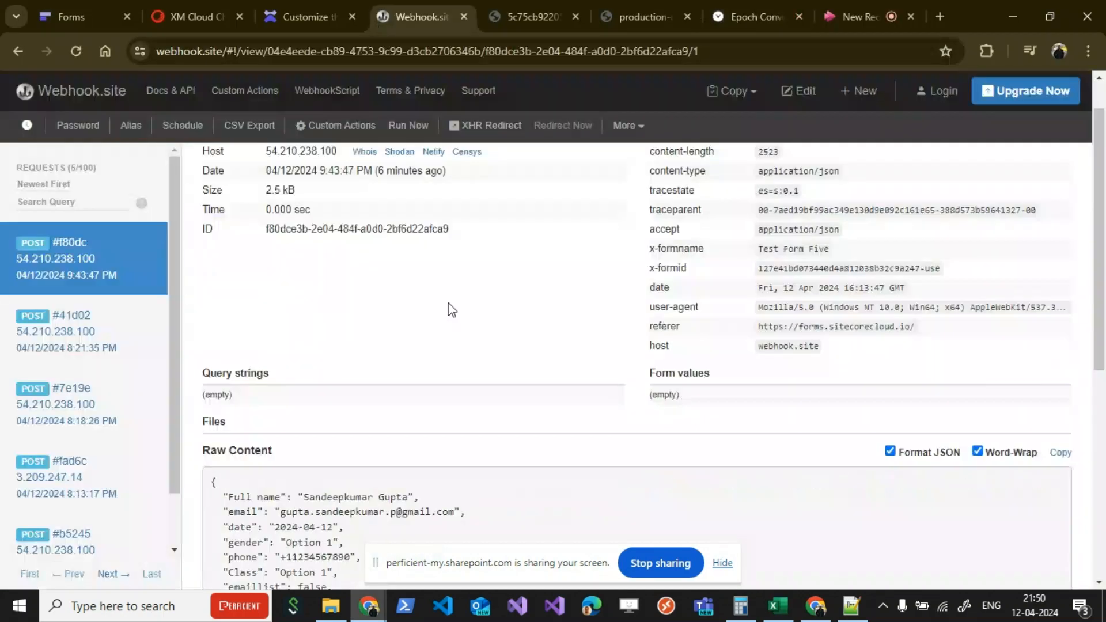
scroll(451, 310, up, 1)
drag(320, 221, 373, 221)
key(ctrl+c)
key(alt+Tab)
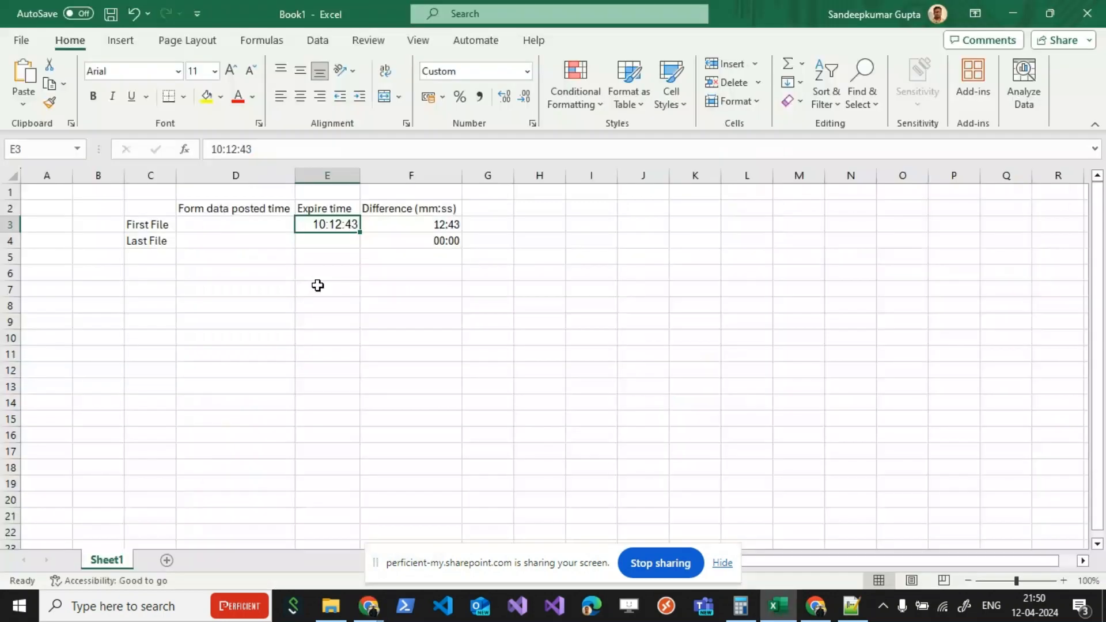
double_click(228, 225)
key(ctrl+v)
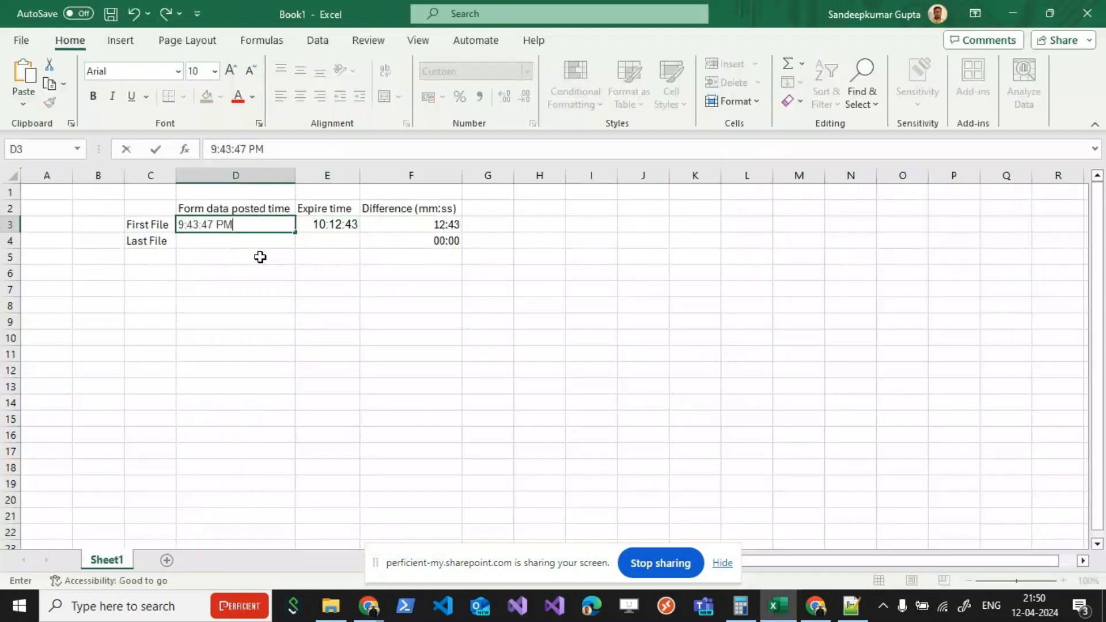
click(260, 257)
Step: Widen the Difference (mm:ss) column F to make room for the first file's result in F3
click(414, 224)
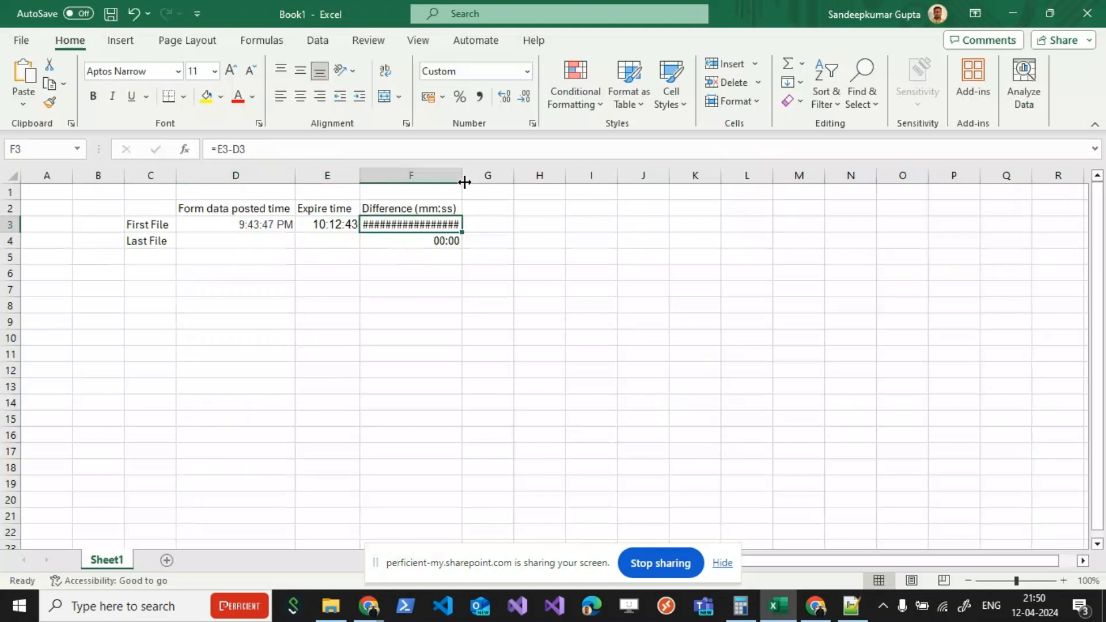
drag(465, 182, 510, 182)
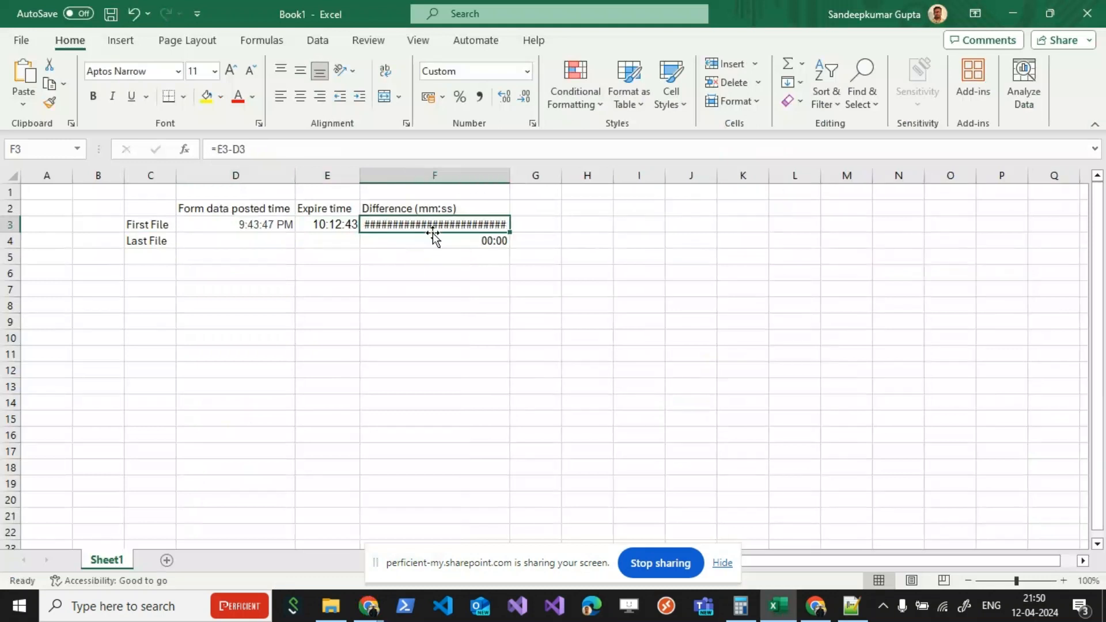
Step: Change the First File's Expire time in cell E3 to 10:12:43 PM and check its difference in F3
double_click(336, 224)
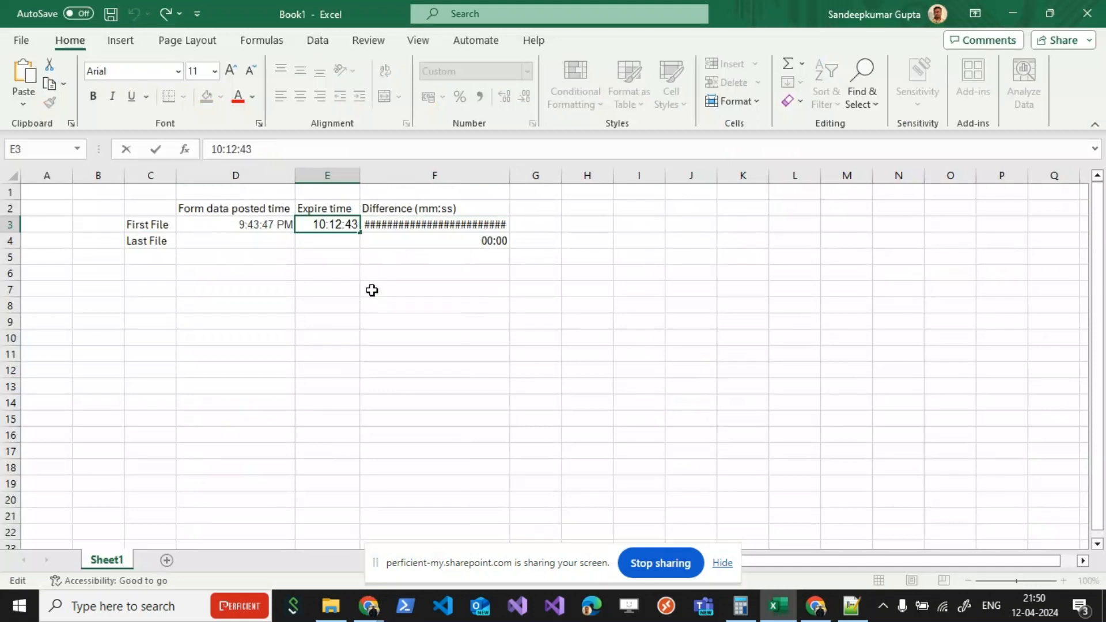
key(ctrl+Return)
text(p)
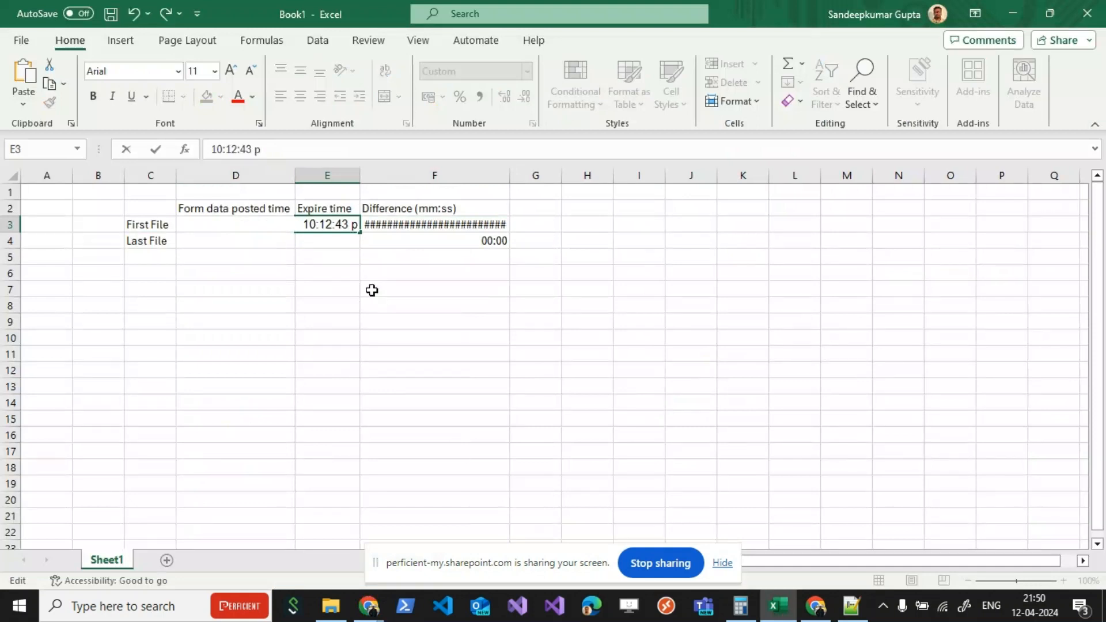
key(Return)
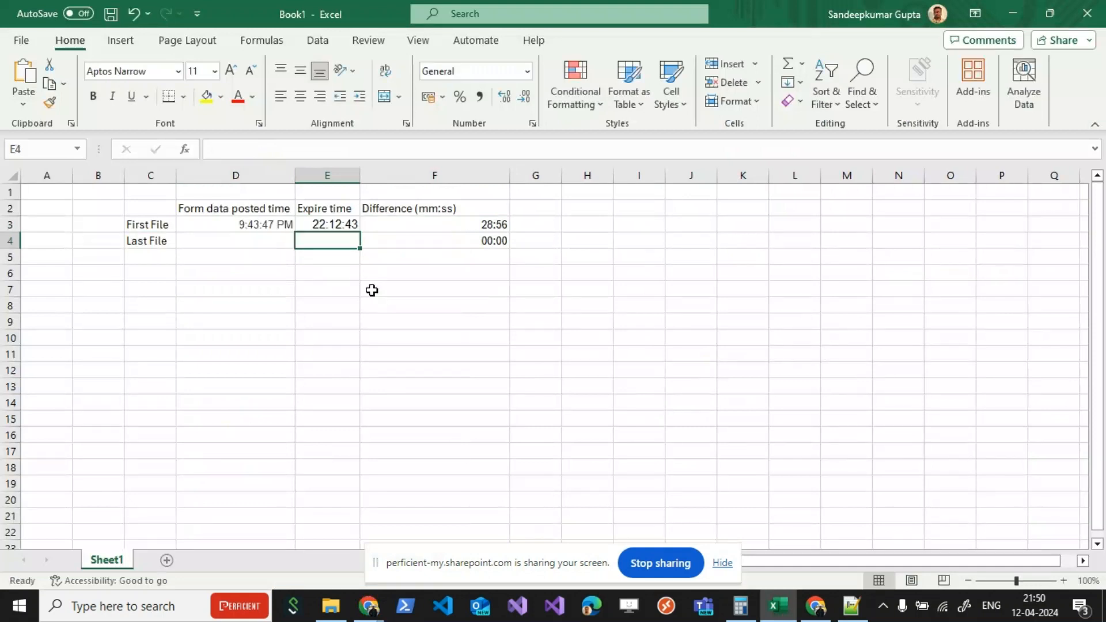
click(430, 230)
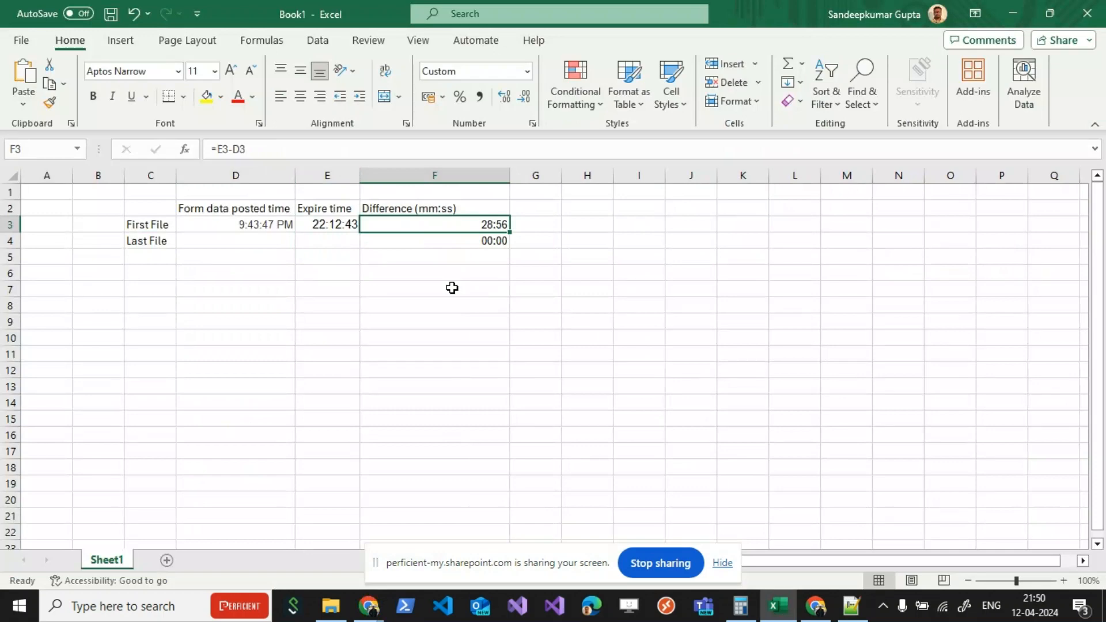
key(alt+Tab)
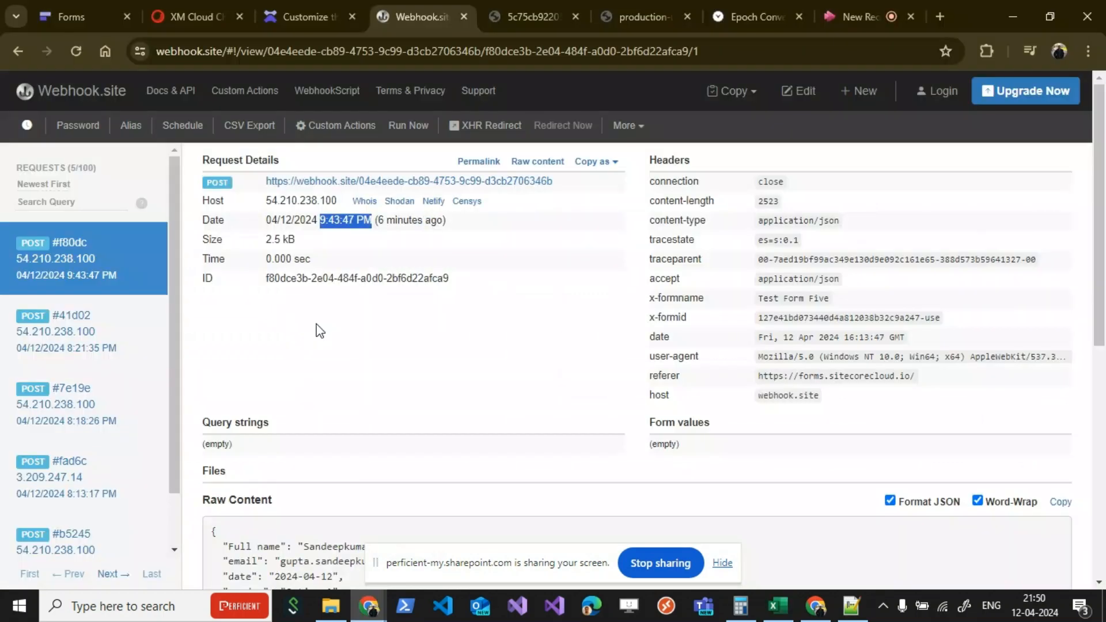
click(320, 332)
click(311, 8)
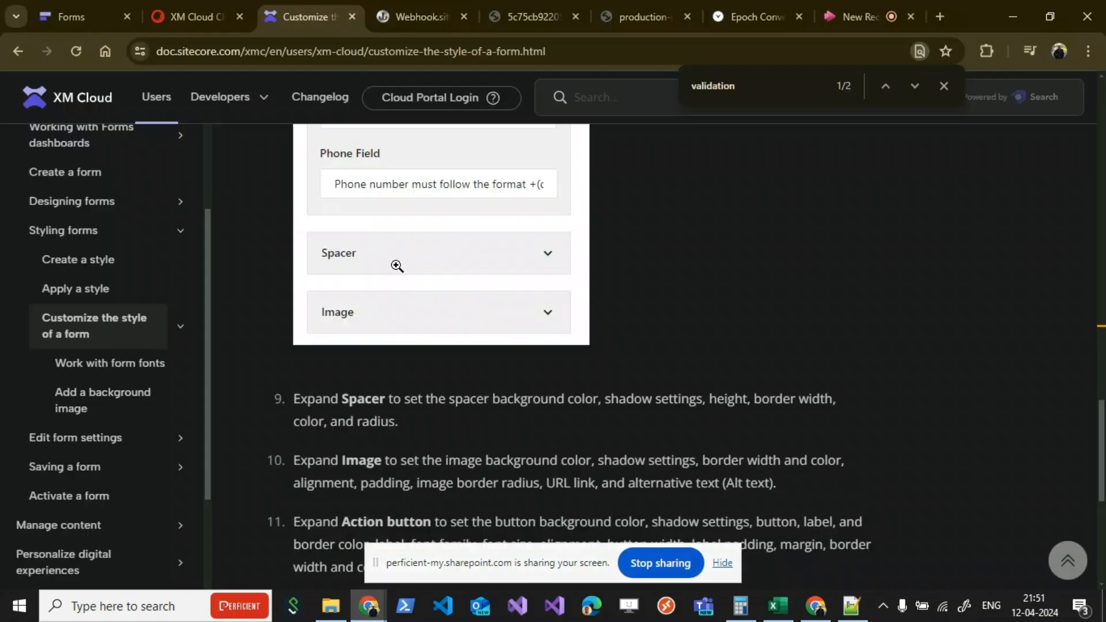
click(375, 19)
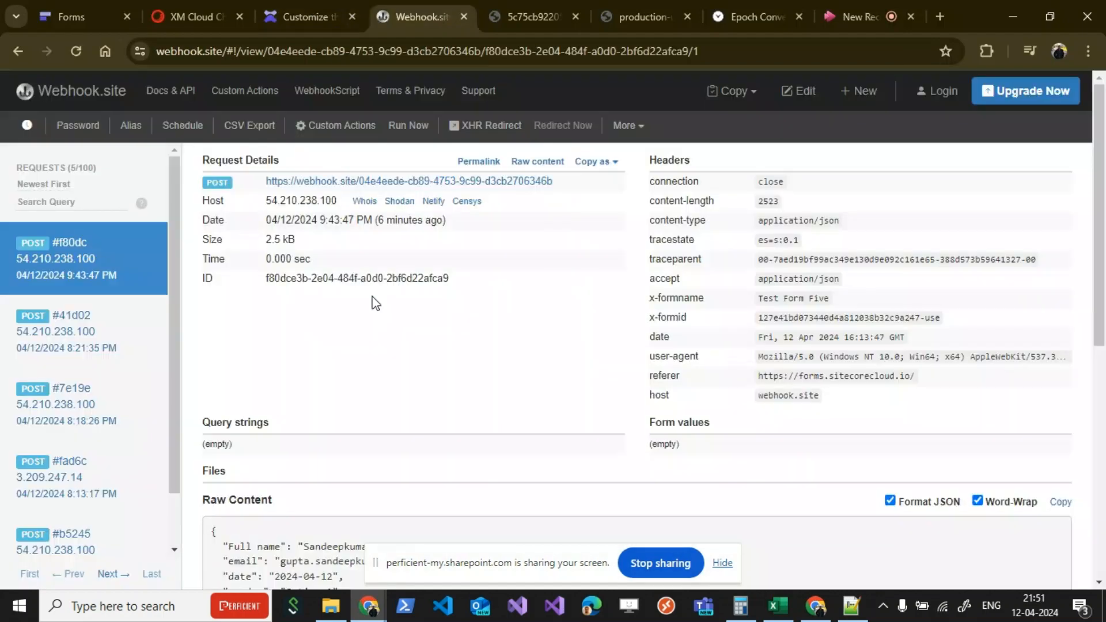
scroll(392, 352, down, 4)
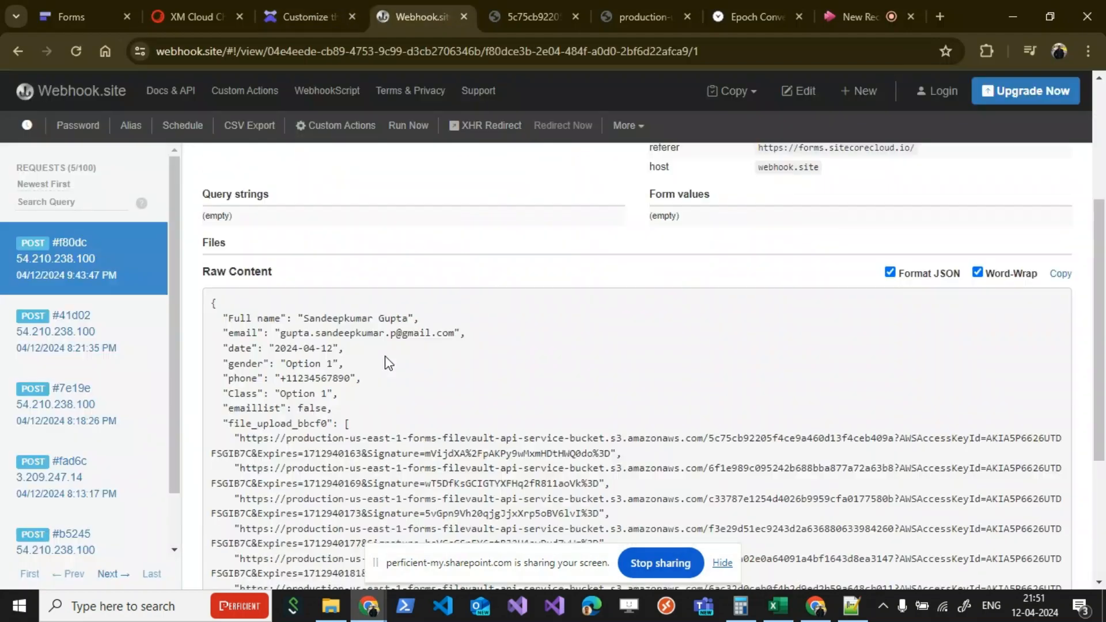
scroll(389, 368, down, 4)
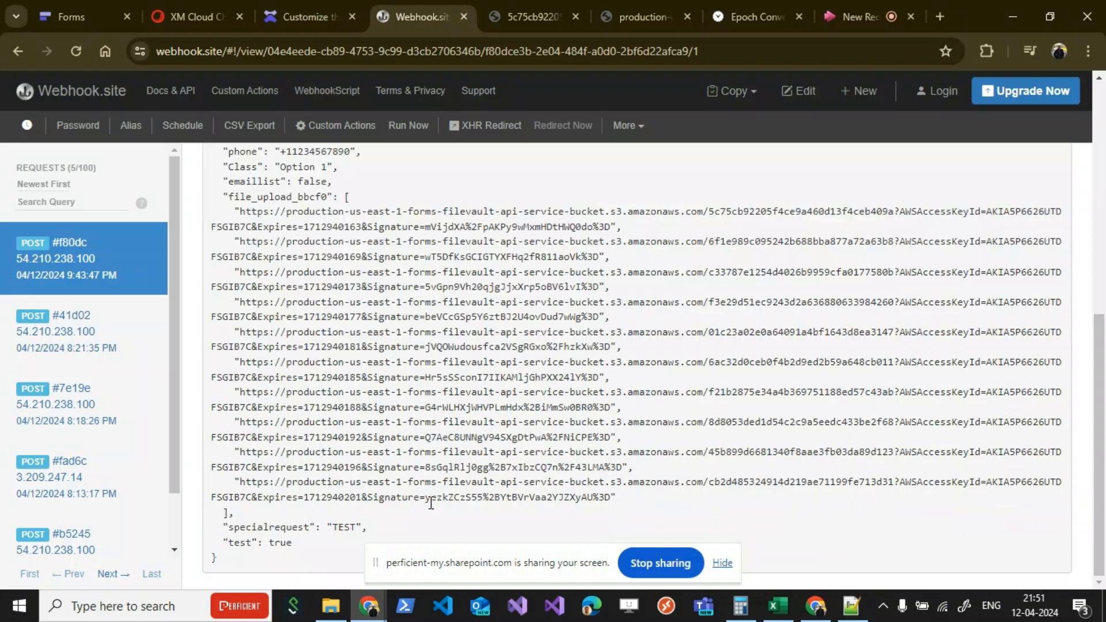
double_click(332, 498)
key(ctrl+c)
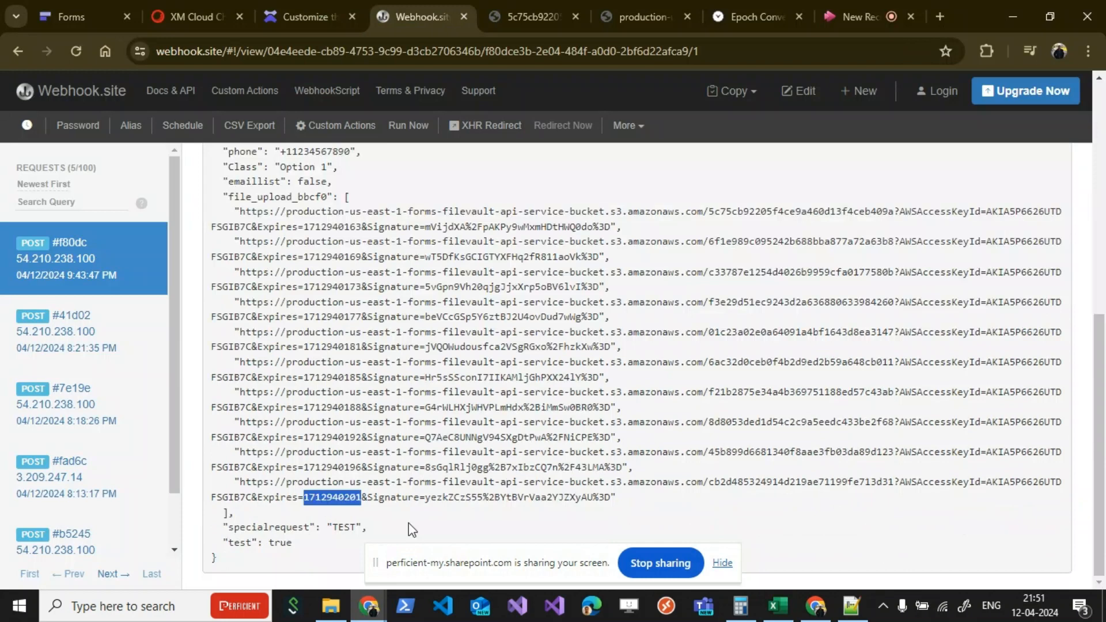
click(728, 22)
double_click(177, 209)
key(ctrl+v)
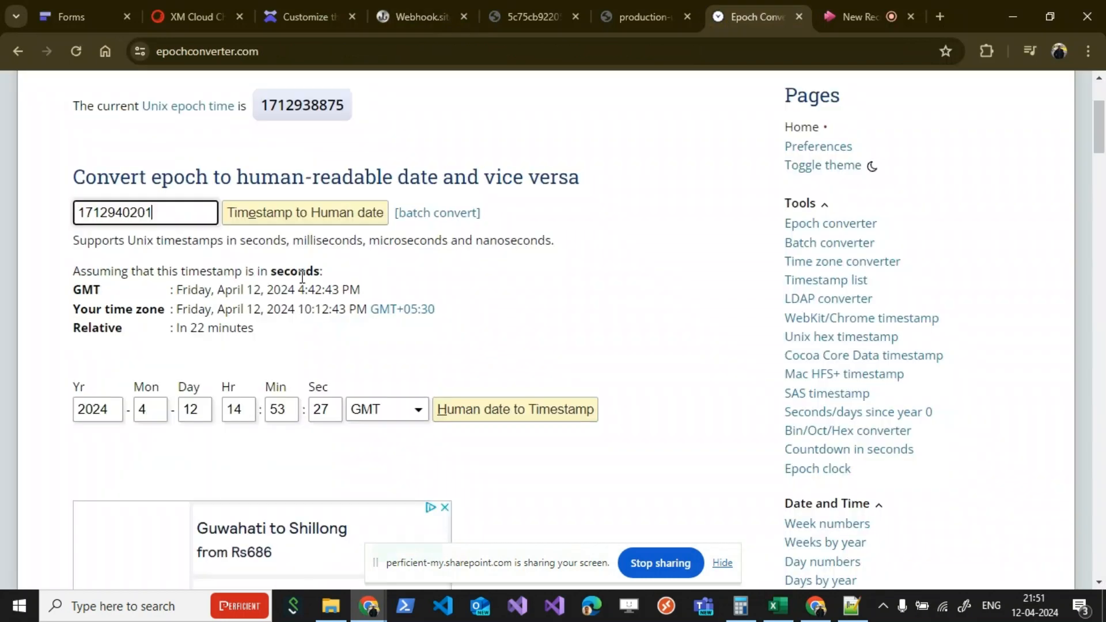
key(Return)
Step: Copy the converted local time into the Last File's Expire time cell E4 in Excel as 10:13:21 PM
mouse_move(302, 312)
drag(304, 312, 343, 353)
key(ctrl+c)
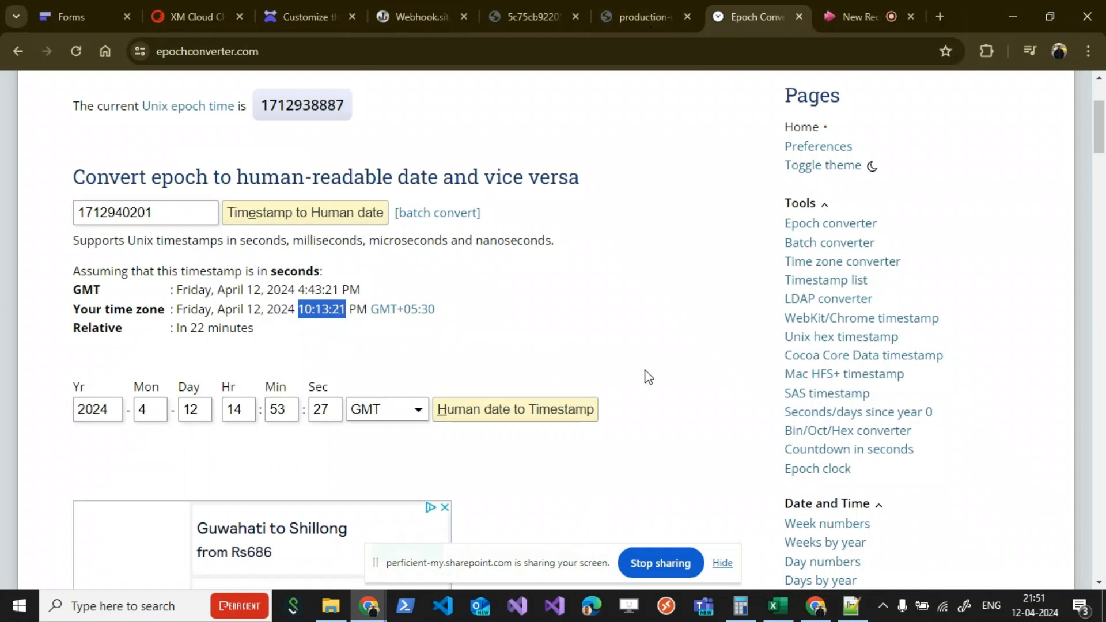
click(779, 610)
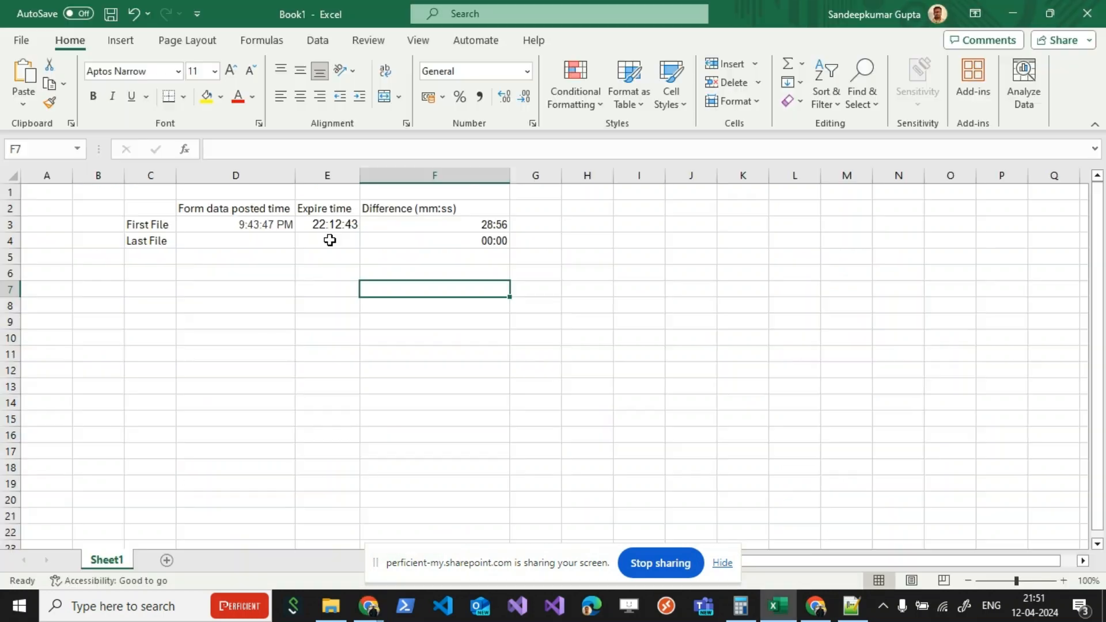
double_click(329, 241)
key(ctrl+v)
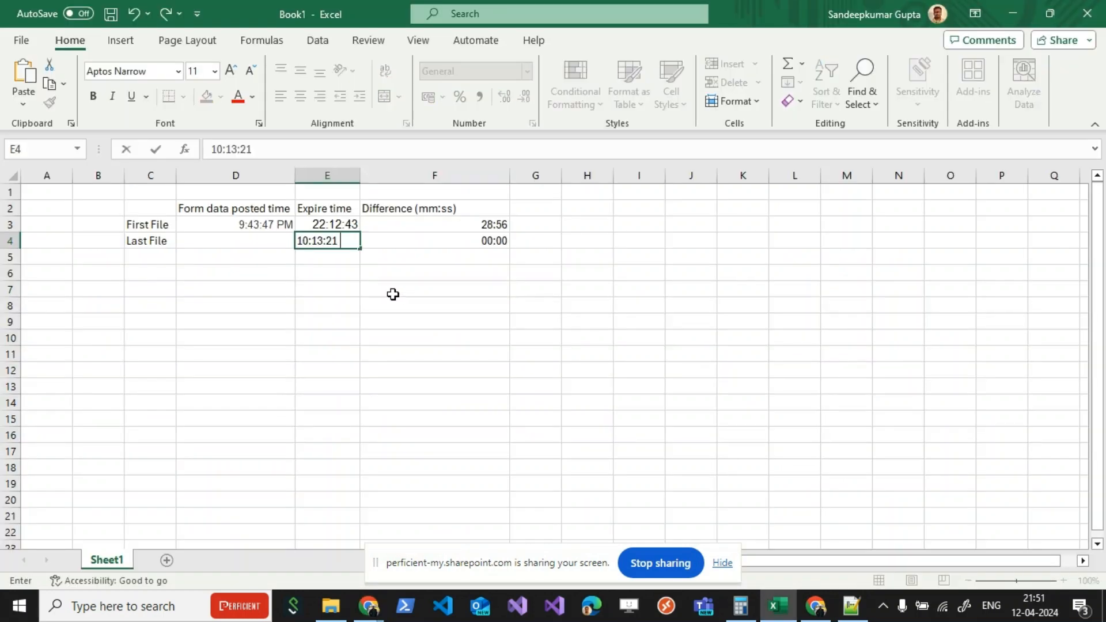
text(PM)
Step: Copy the First File's Form data posted time from D3 into the Last File's cell D4 in Excel and check the differences in F3:F4
key(alt+Tab)
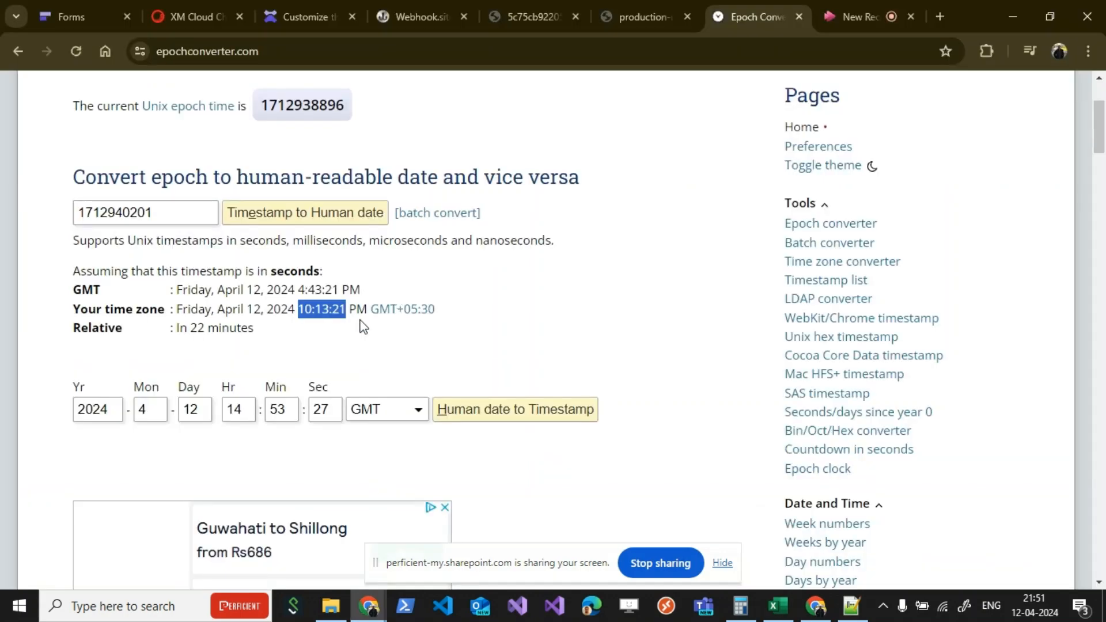
click(392, 16)
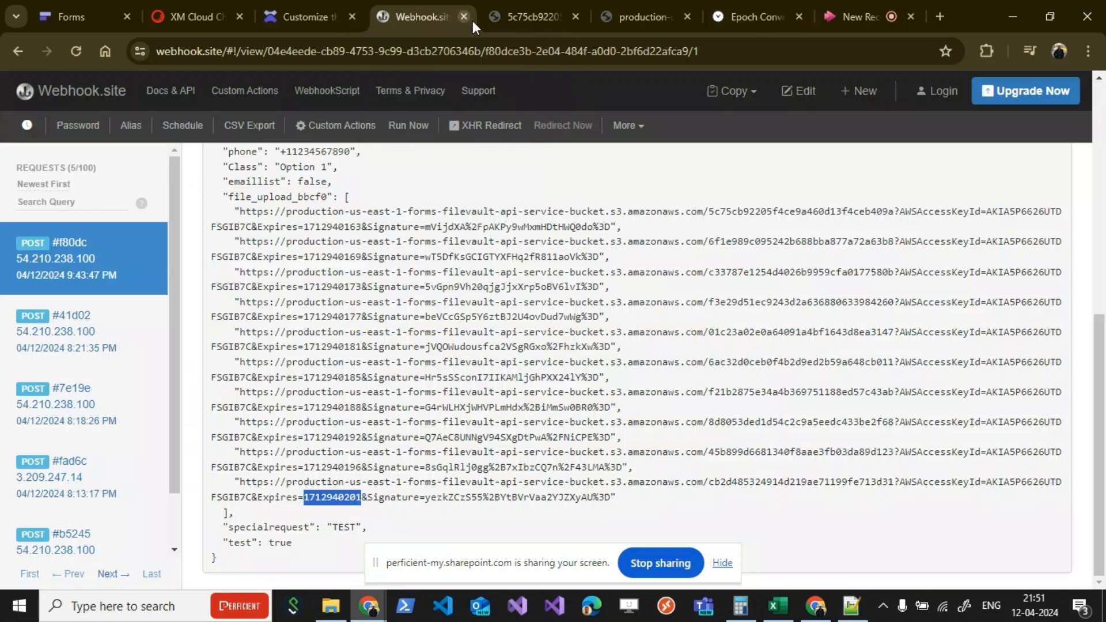
key(alt+Tab)
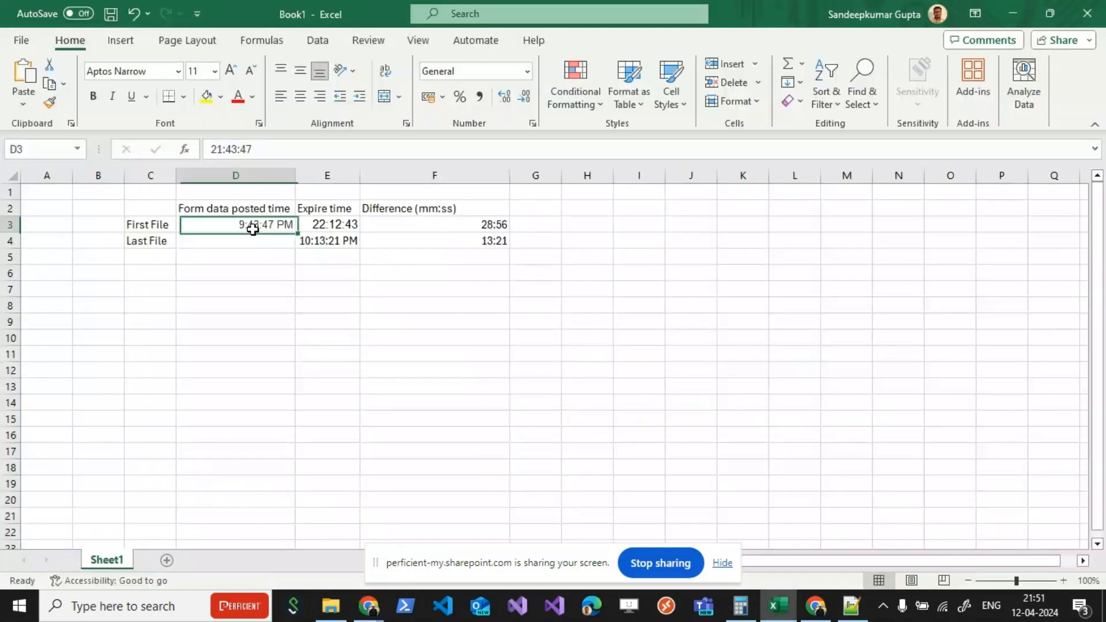
key(ctrl+c)
click(239, 238)
key(ctrl+v)
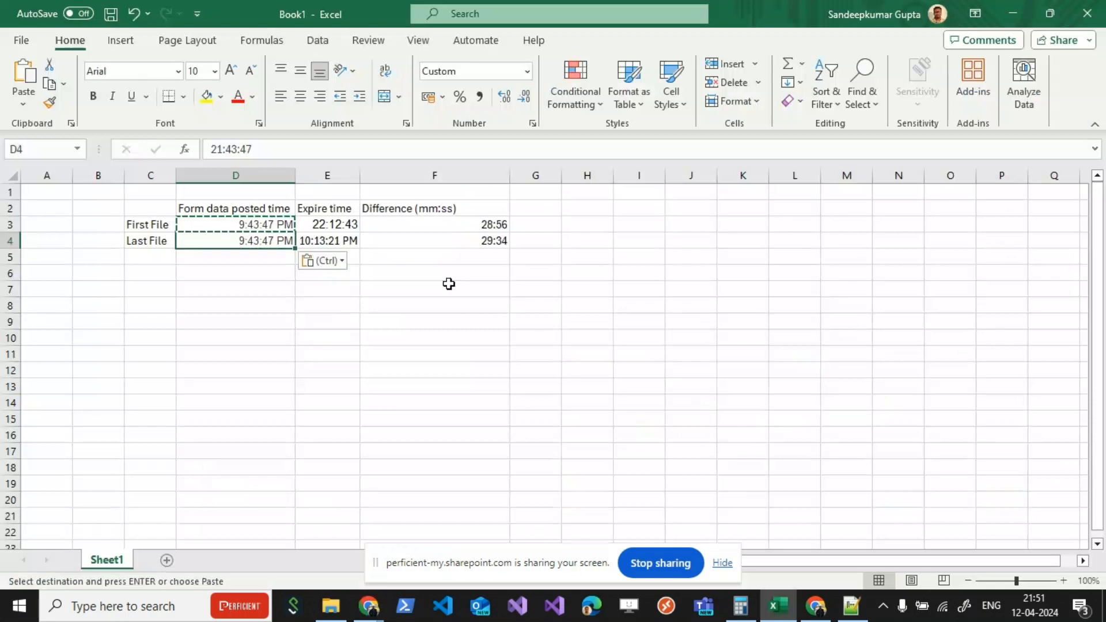
click(462, 240)
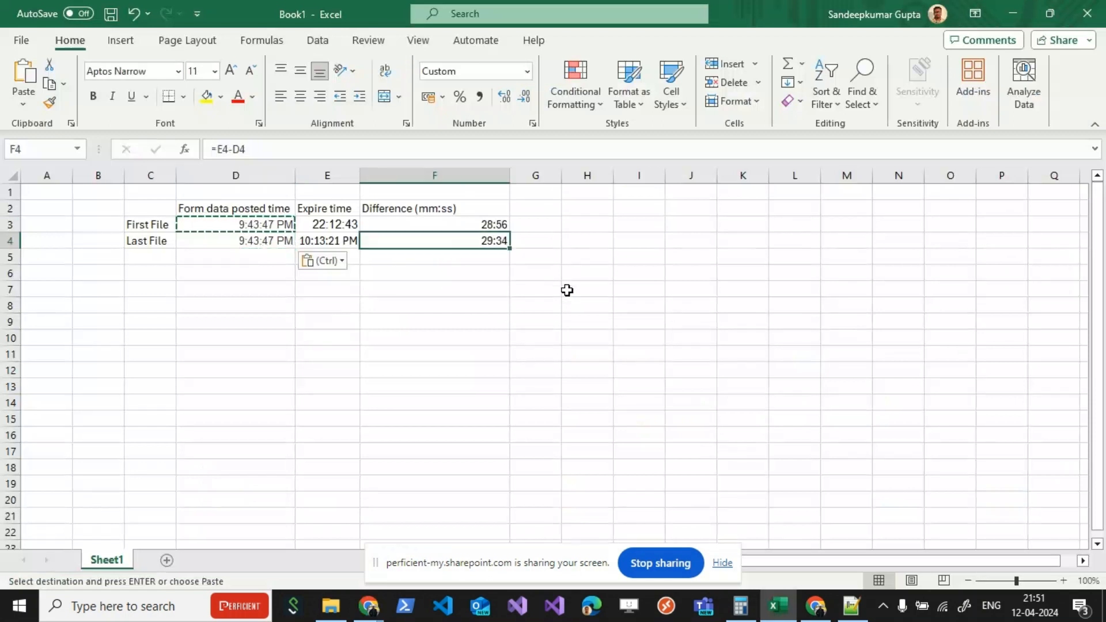
key(Escape)
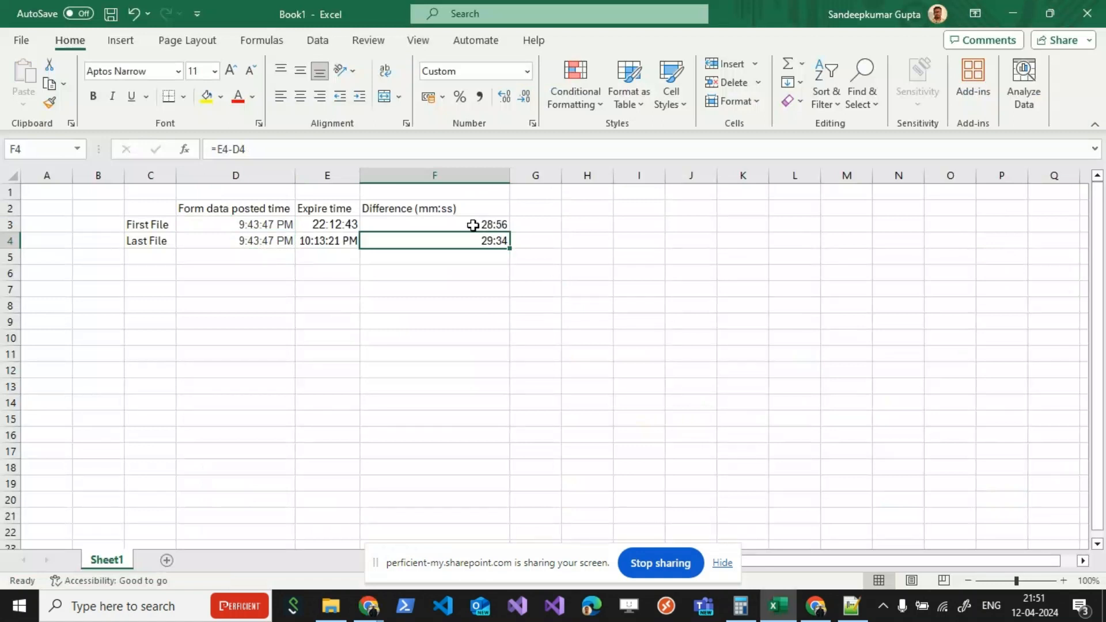
drag(473, 225, 468, 242)
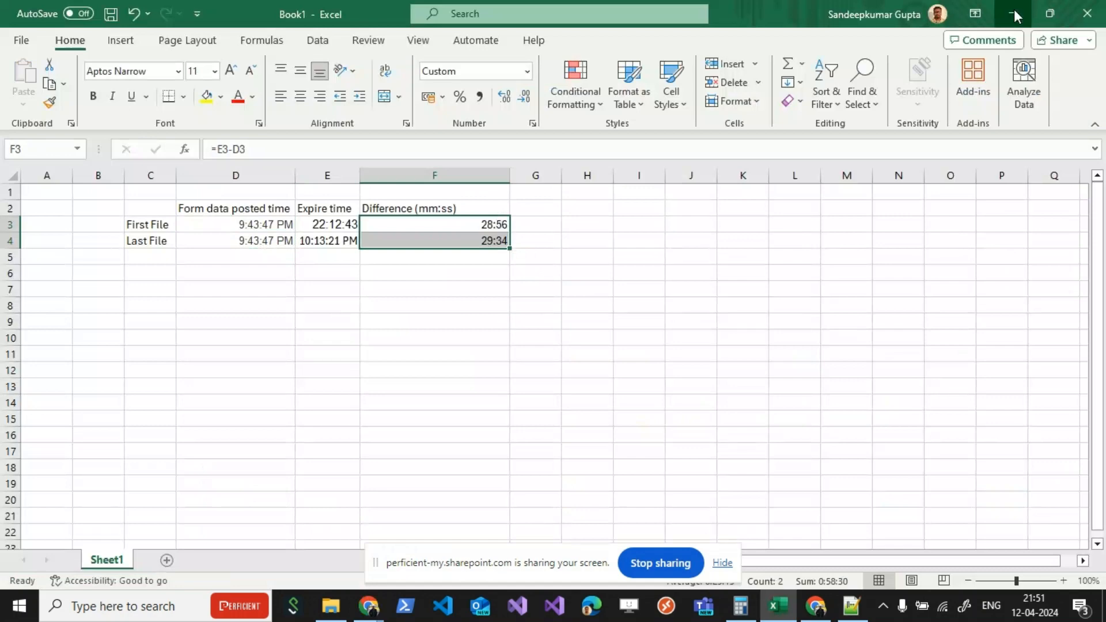
Step: Switch to the browser and review the webhook request's file URLs and the Upload files item in the Forms preview
click(1014, 9)
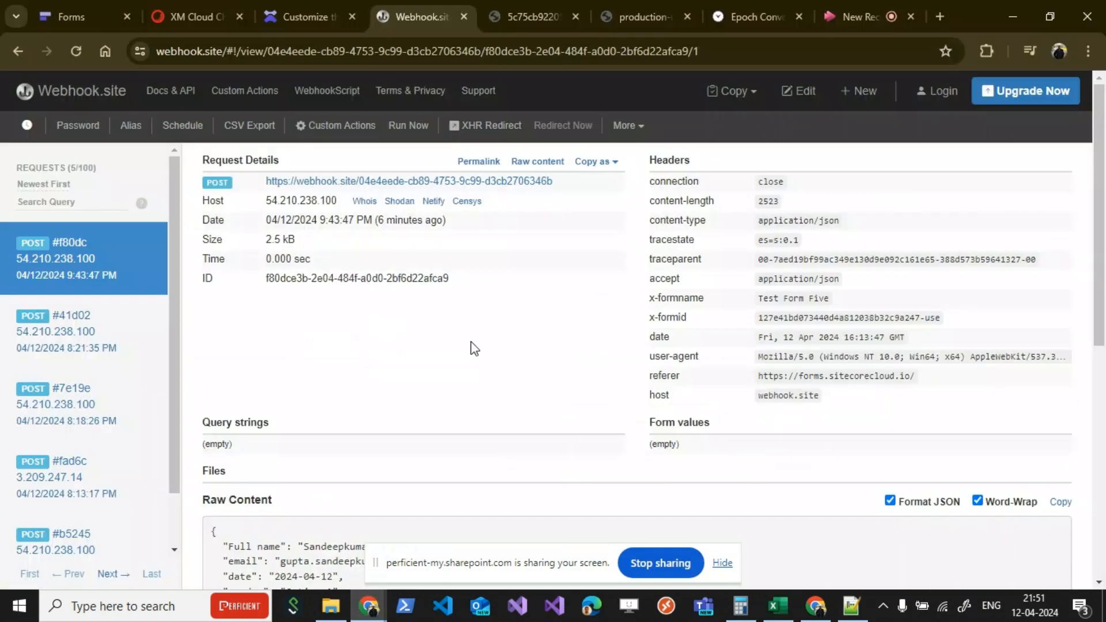
scroll(471, 346, down, 8)
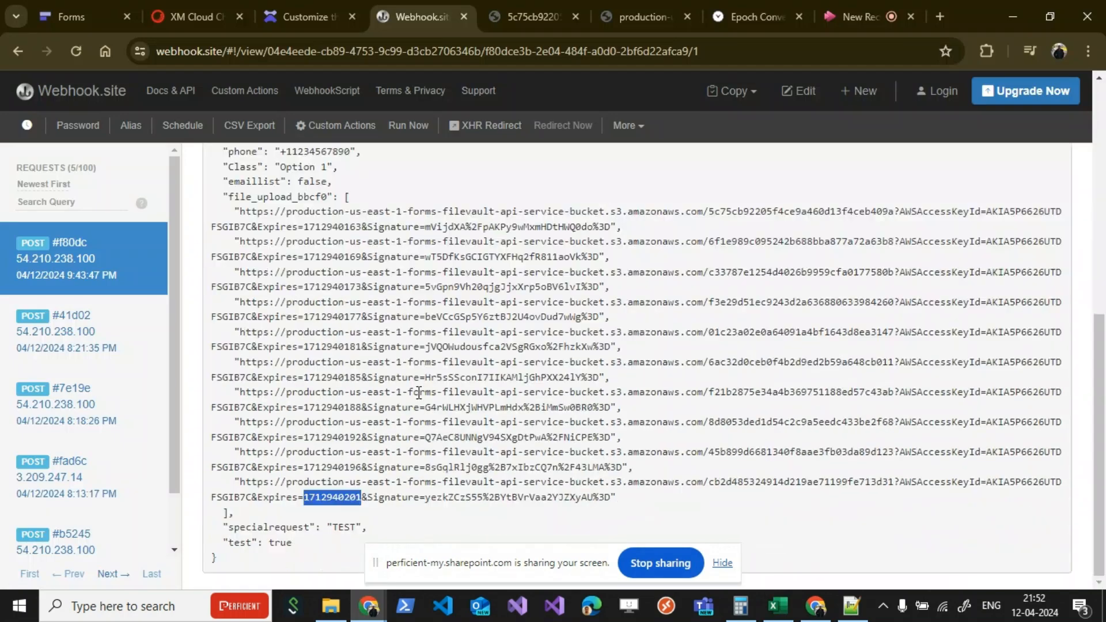
scroll(419, 393, up, 1)
scroll(419, 393, up, 5)
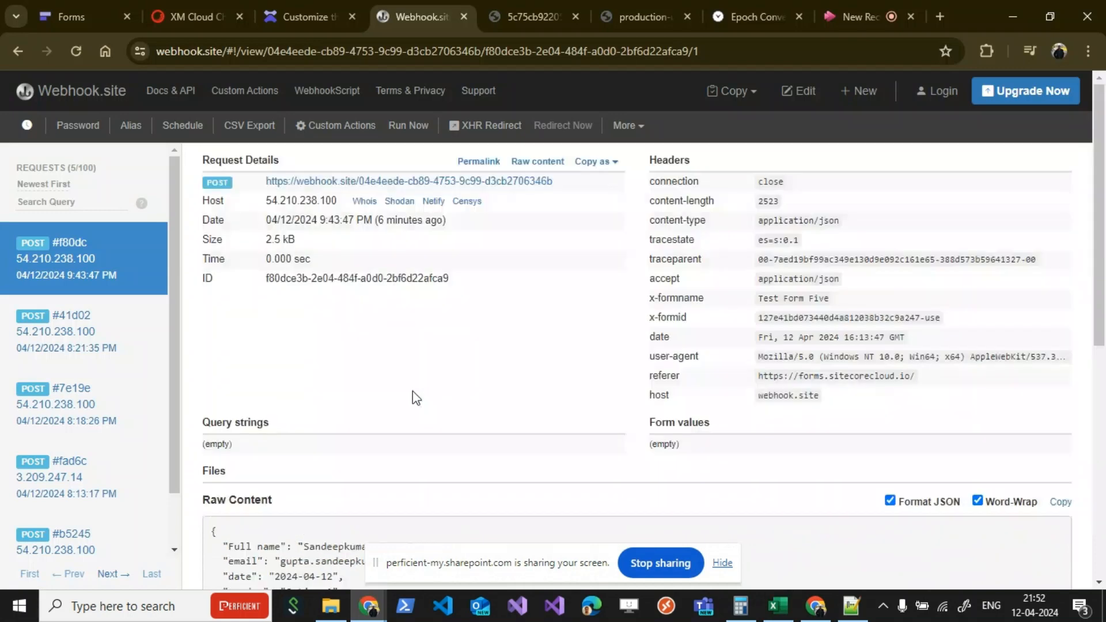
click(113, 18)
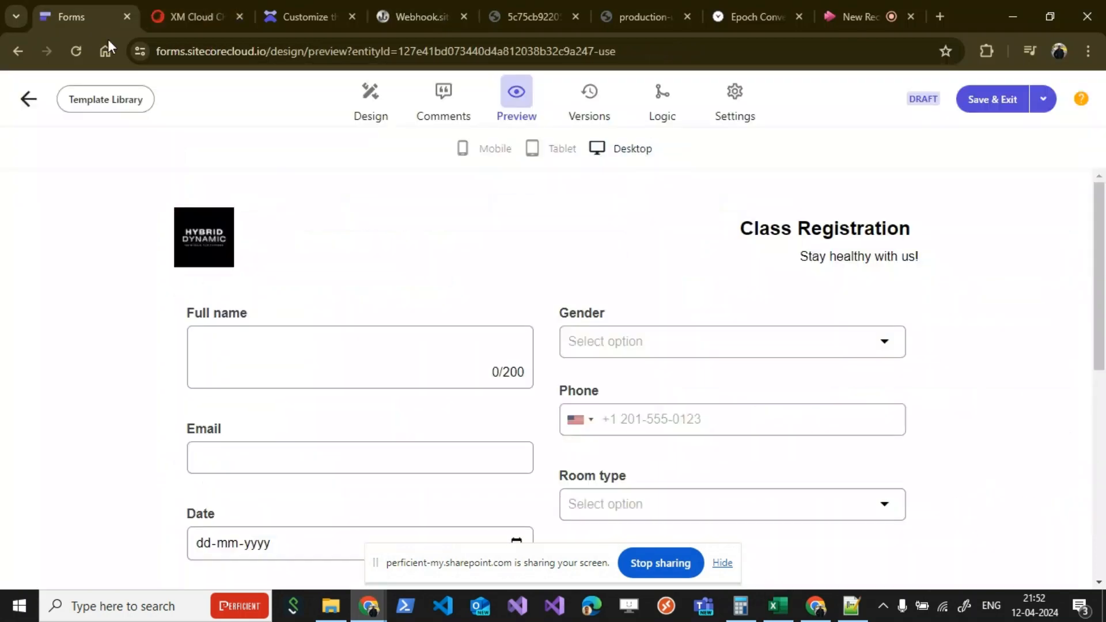
scroll(309, 234, down, 6)
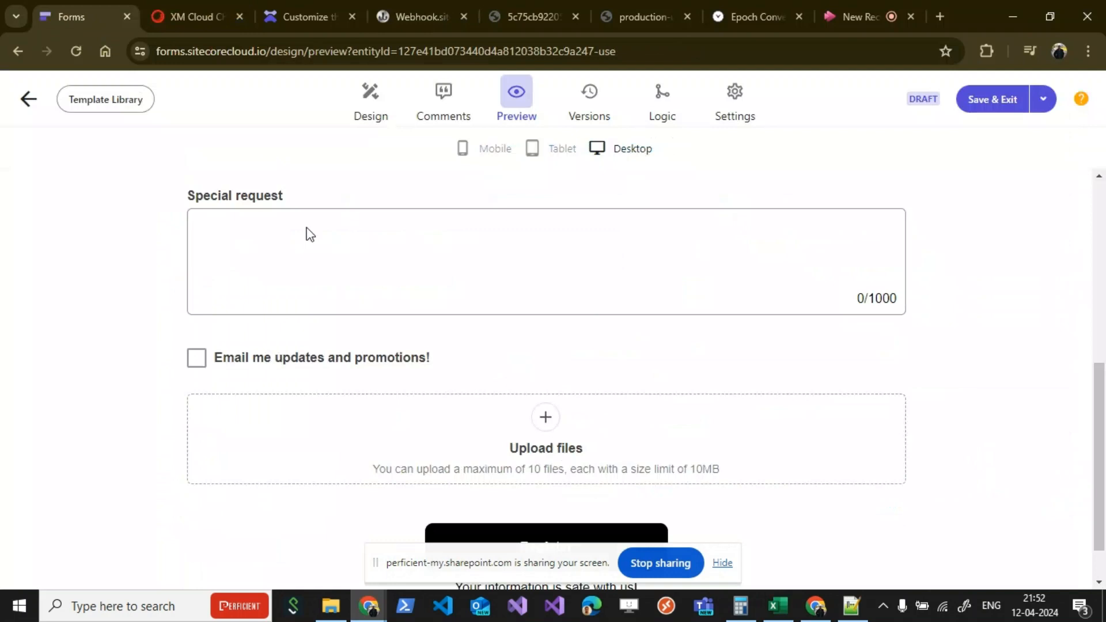
scroll(310, 233, down, 1)
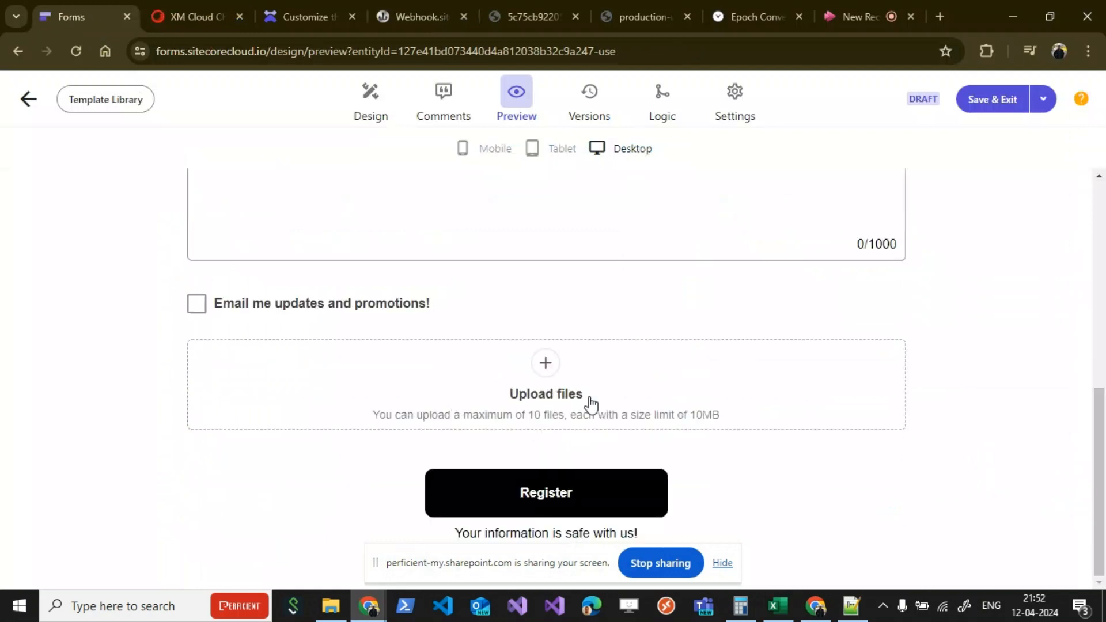